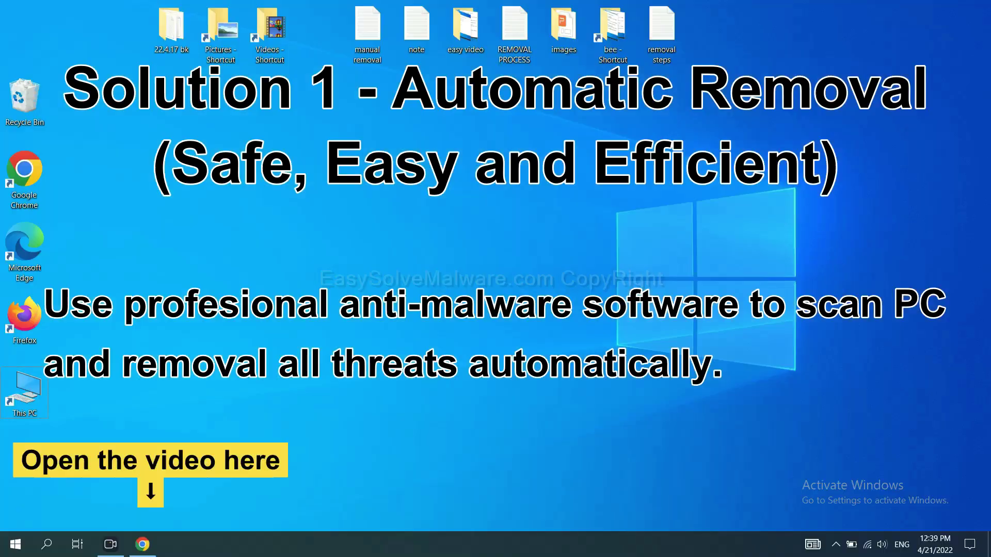
Step: Download the SpyHunter for Windows installer from the easysolvemalware.com removal guide in Chrome
{"action": "left_click", "coordinate": [147, 542]}
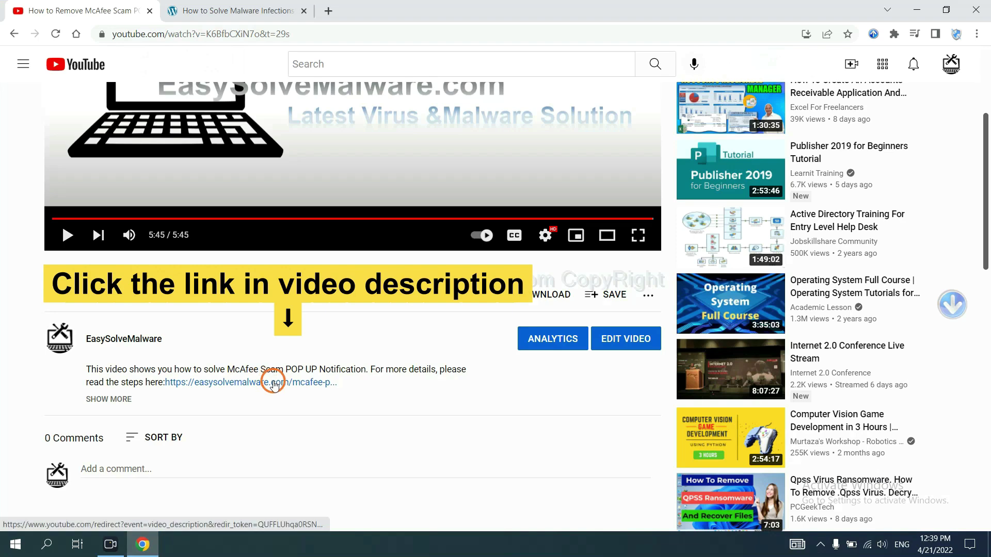
{"action": "left_click", "coordinate": [253, 10]}
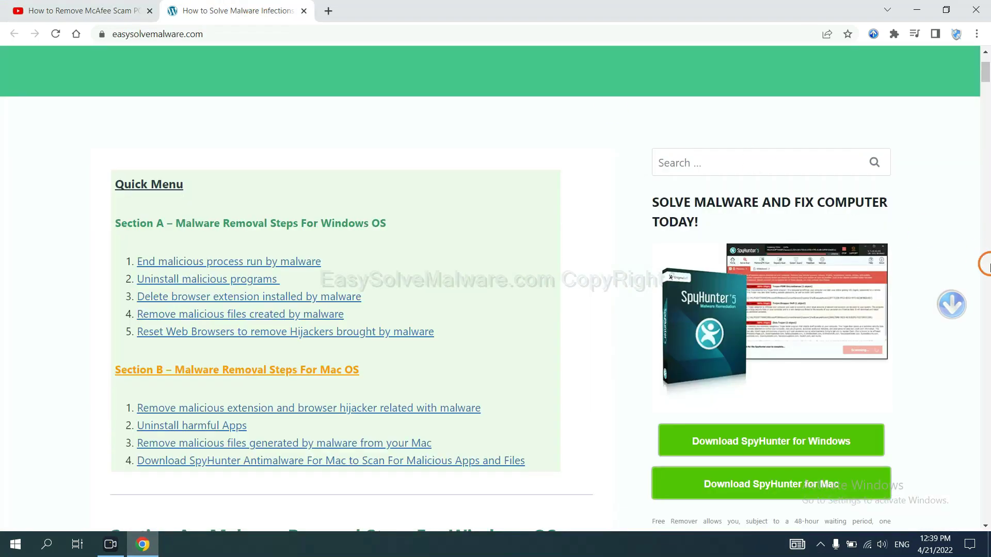
{"action": "scroll", "coordinate": [987, 264], "scroll_direction": "down", "scroll_amount": 4}
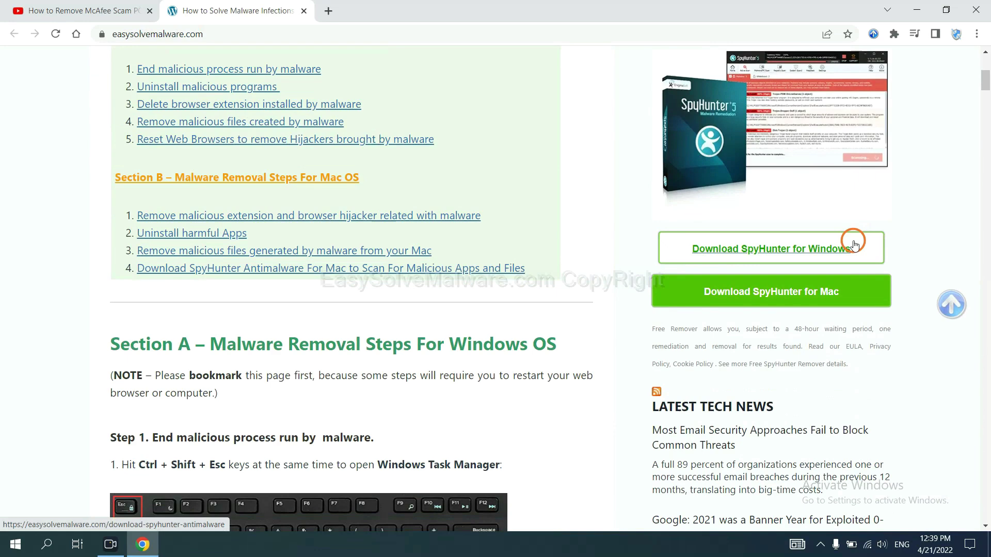
{"action": "left_click", "coordinate": [843, 247]}
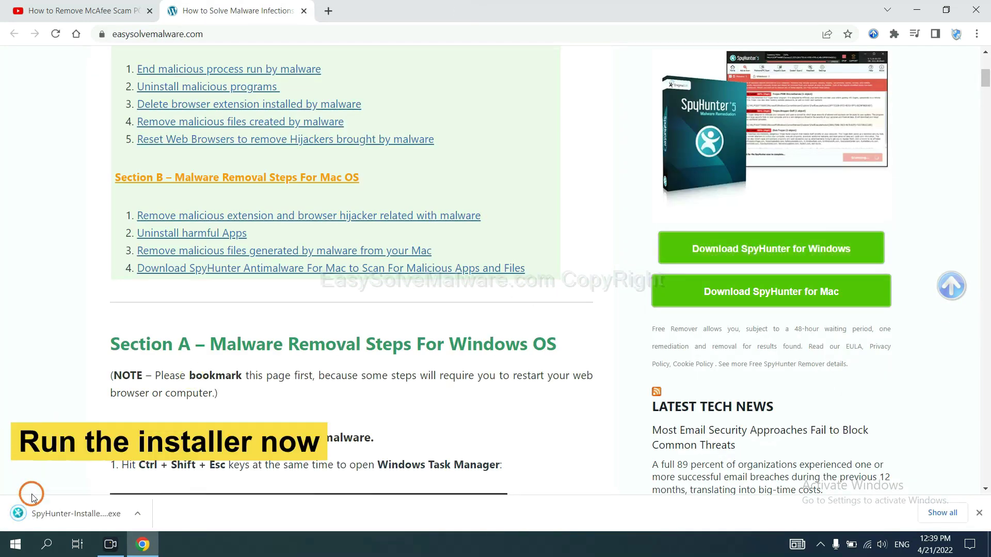
Step: Run the SpyHunter 5 installer in English, accept the EULA and Privacy Policy, and start installing
{"action": "left_click", "coordinate": [62, 514]}
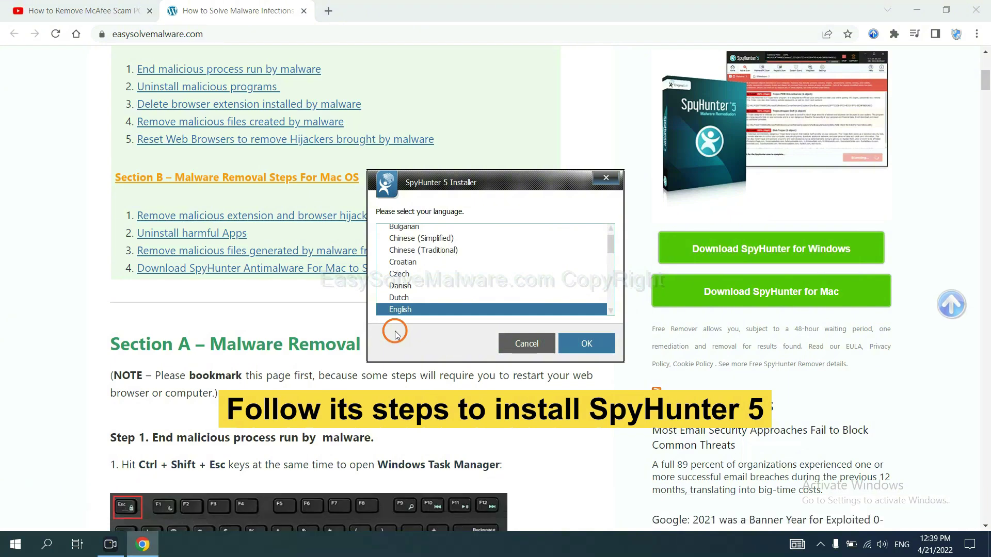
{"action": "left_click", "coordinate": [573, 343]}
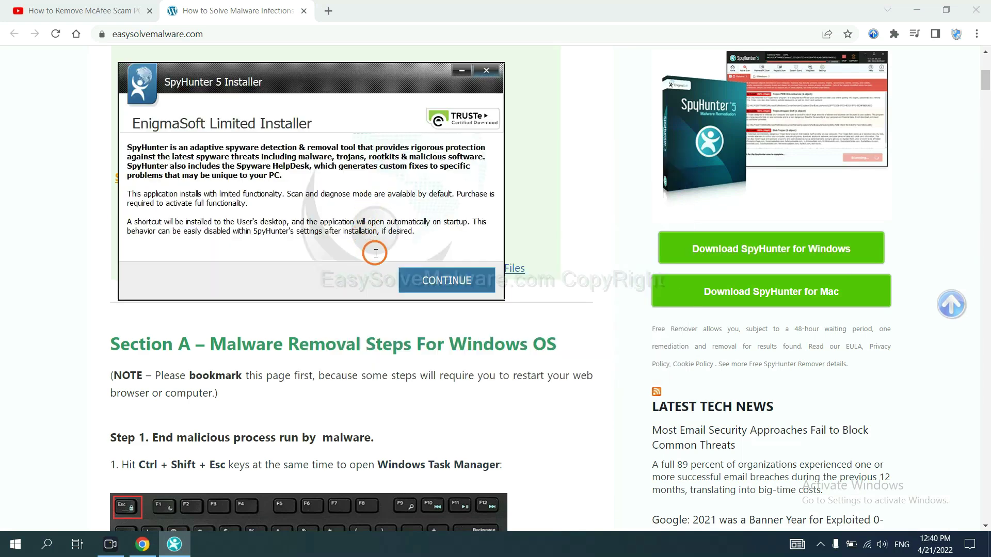
{"action": "left_click", "coordinate": [428, 280]}
{"action": "left_click", "coordinate": [320, 248]}
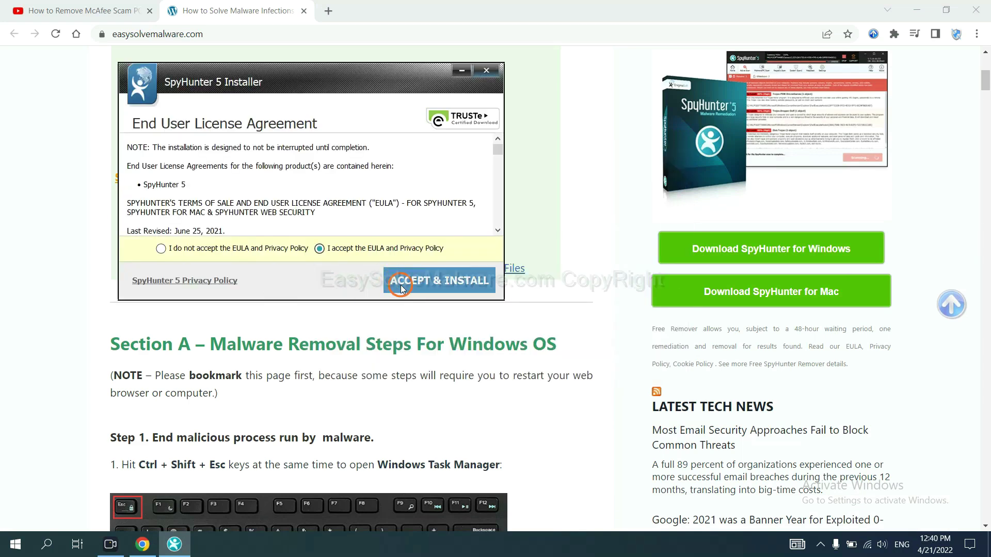
{"action": "left_click", "coordinate": [402, 284]}
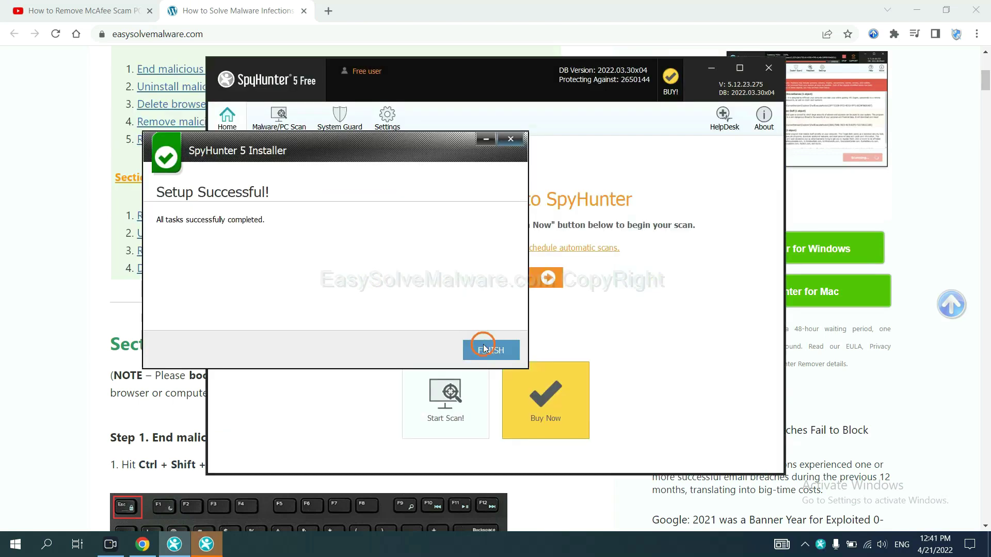
Step: Finish SpyHunter setup, run a computer scan, and continue past the Unknown Objects list
{"action": "left_click", "coordinate": [484, 349]}
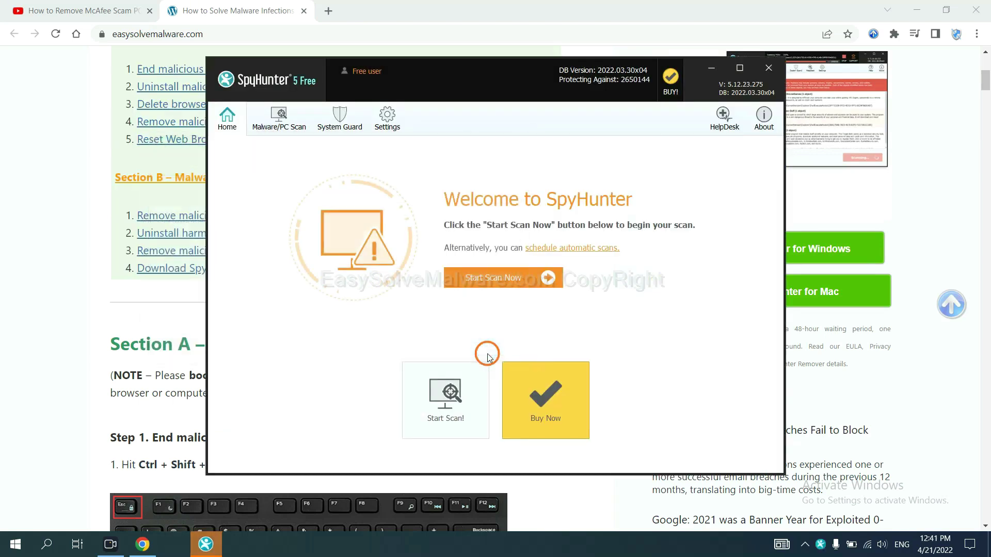
{"action": "left_click", "coordinate": [487, 280]}
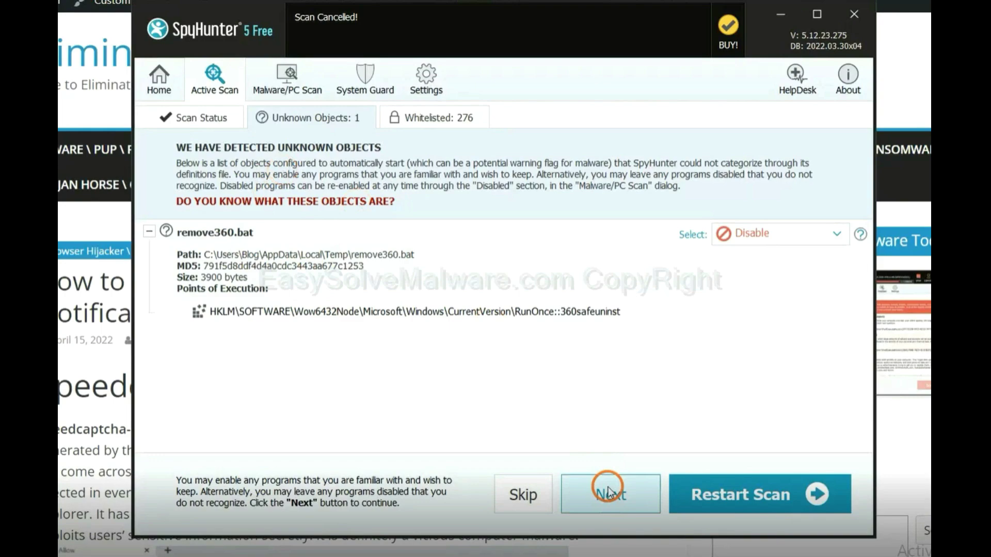
{"action": "left_click", "coordinate": [609, 491]}
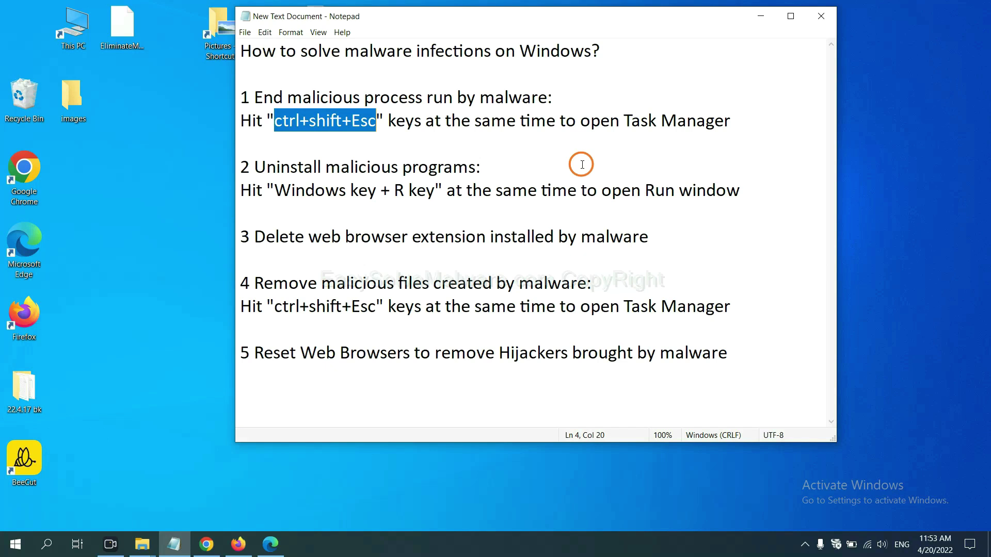
Step: Open Task Manager with Ctrl+Shift+Esc, end Usermode Font Driver Host, and close Task Manager
{"action": "left_click_drag", "start_coordinate": [376, 122], "coordinate": [278, 124]}
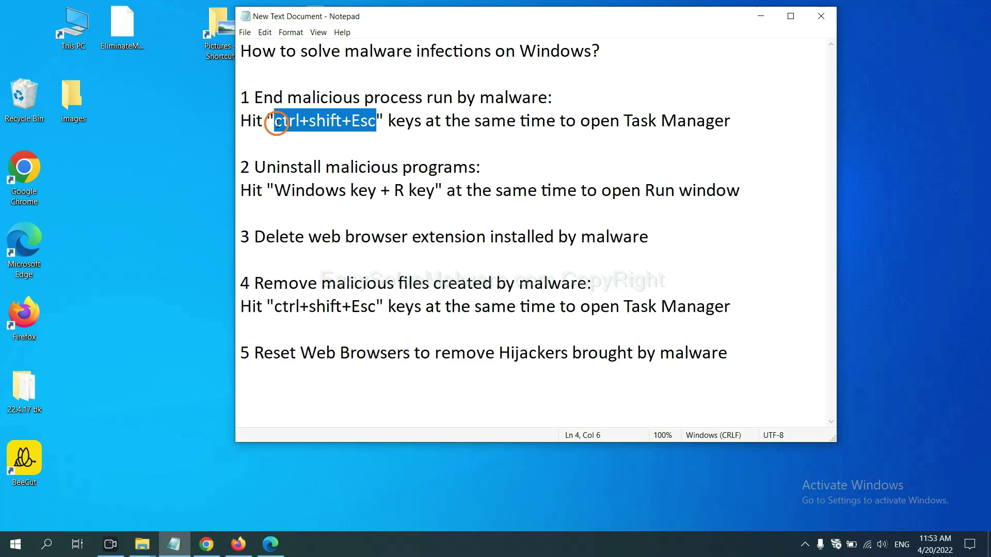
{"action": "key", "text": "ctrl+shift+Escape"}
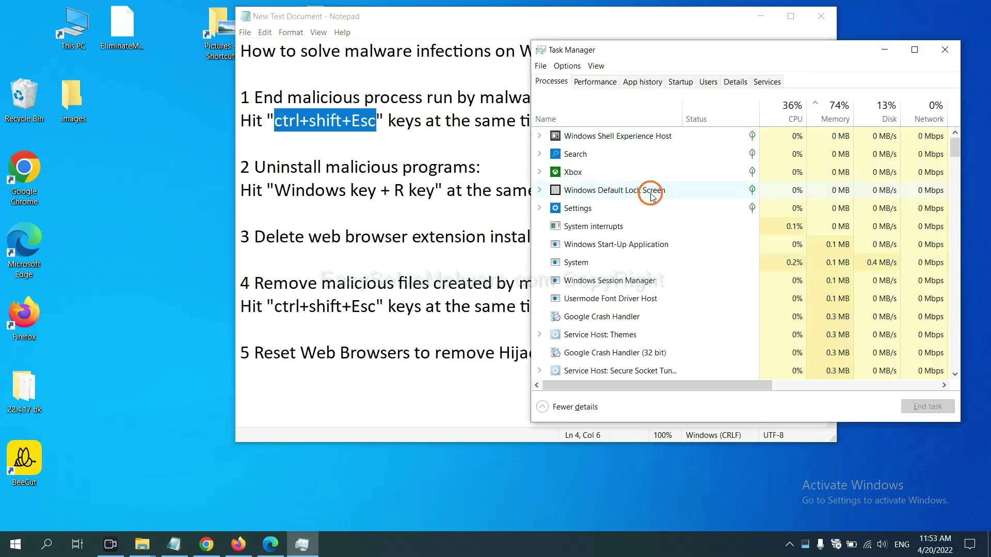
{"action": "left_click", "coordinate": [663, 261]}
{"action": "left_click", "coordinate": [658, 295]}
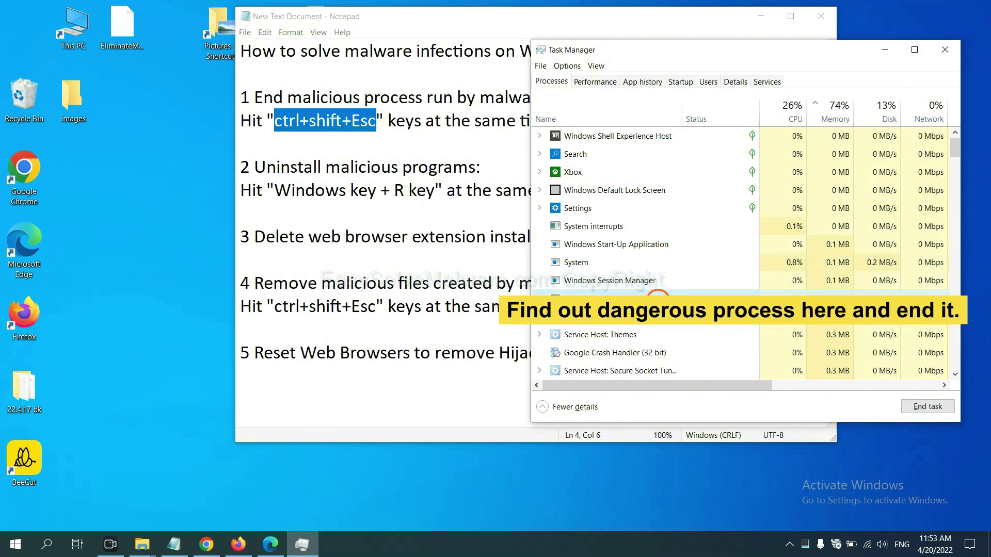
{"action": "left_click", "coordinate": [937, 406]}
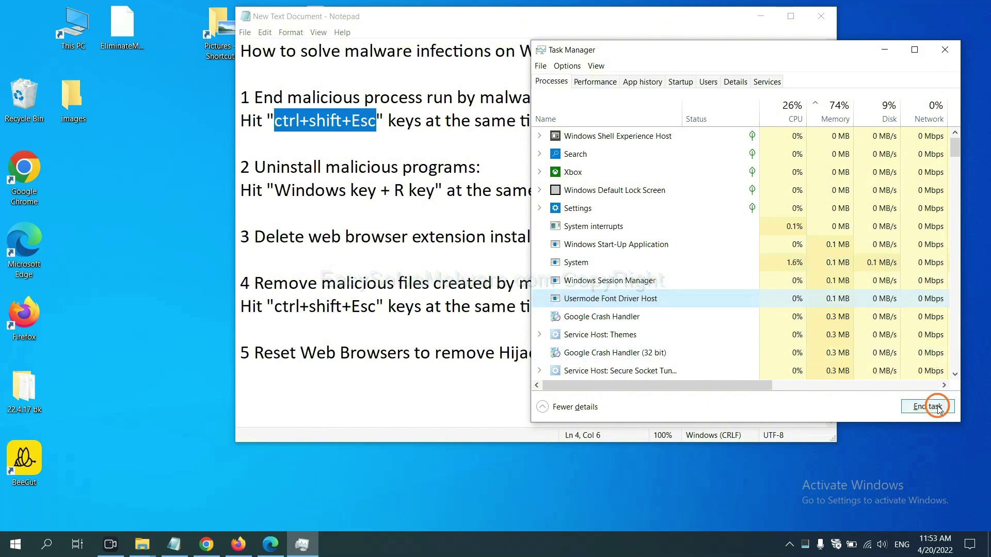
{"action": "left_click", "coordinate": [943, 50]}
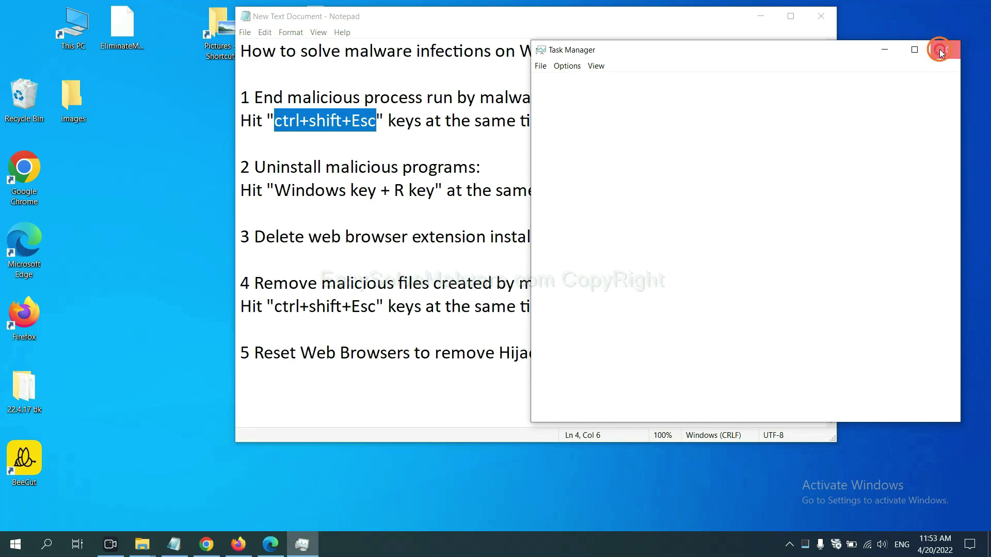
{"action": "left_click", "coordinate": [453, 187]}
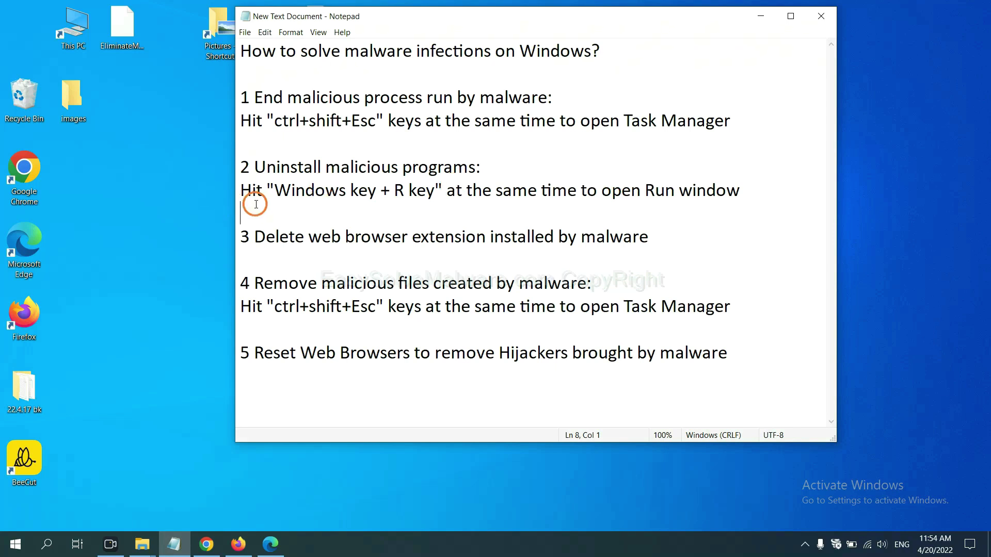
Step: Run 'control panel' from the Win+R Run dialog to open Control Panel
{"action": "left_click_drag", "start_coordinate": [274, 192], "coordinate": [438, 206]}
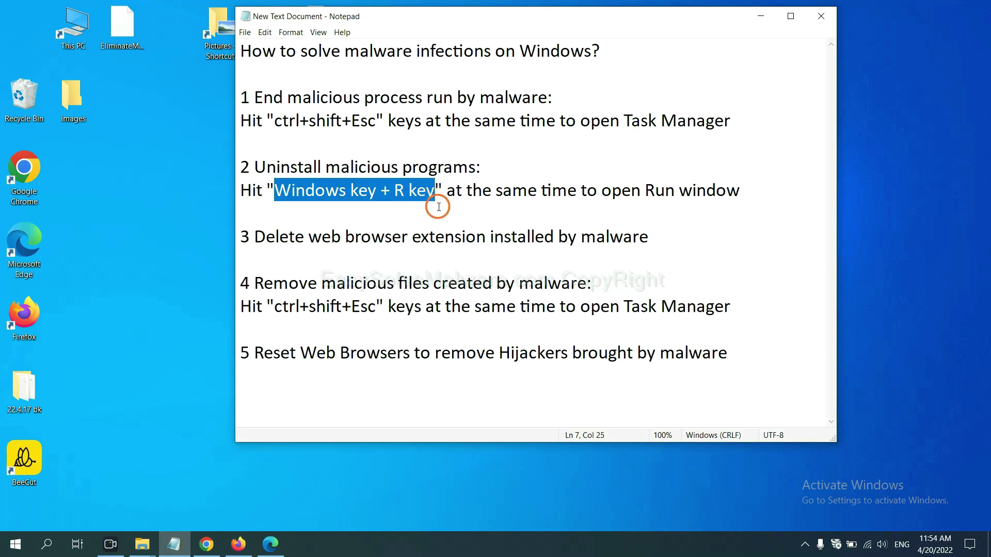
{"action": "key", "text": "super+r"}
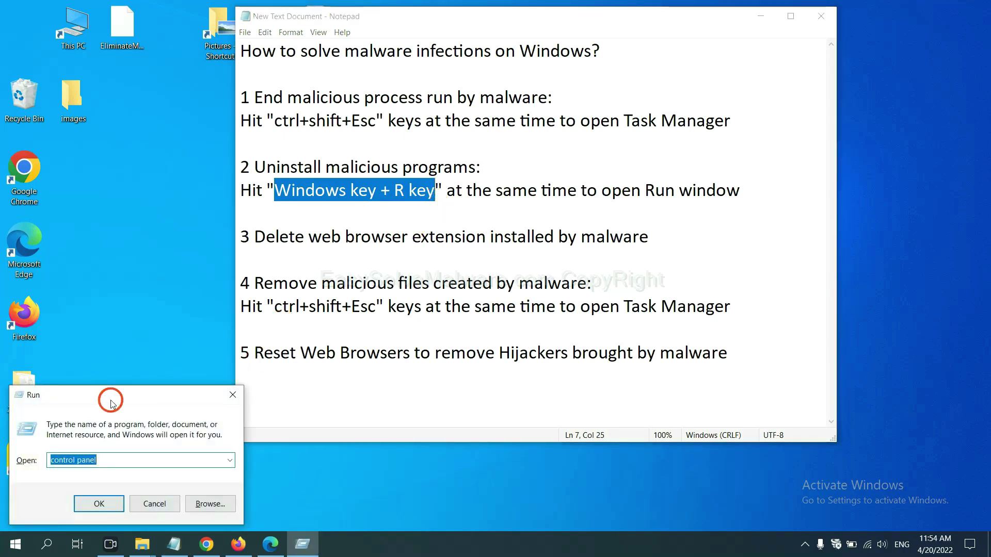
{"action": "left_click_drag", "start_coordinate": [111, 399], "coordinate": [756, 172]}
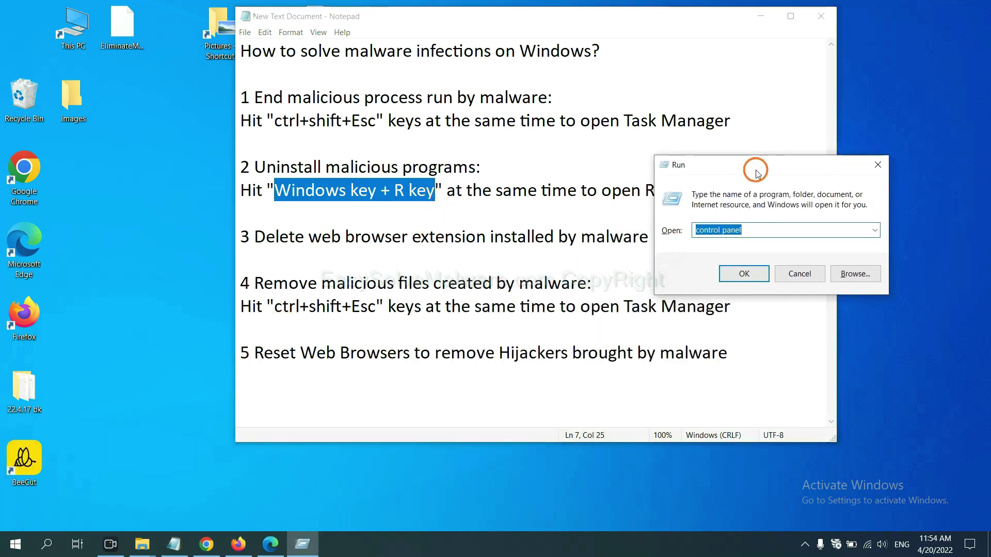
{"action": "left_click", "coordinate": [767, 231]}
{"action": "left_click_drag", "start_coordinate": [771, 232], "coordinate": [689, 231]}
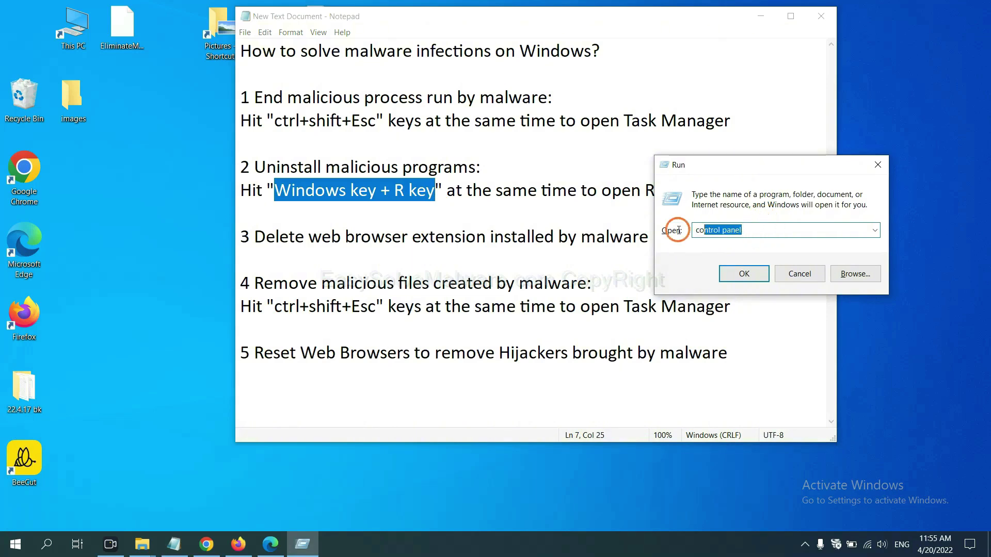
{"action": "left_click", "coordinate": [752, 282]}
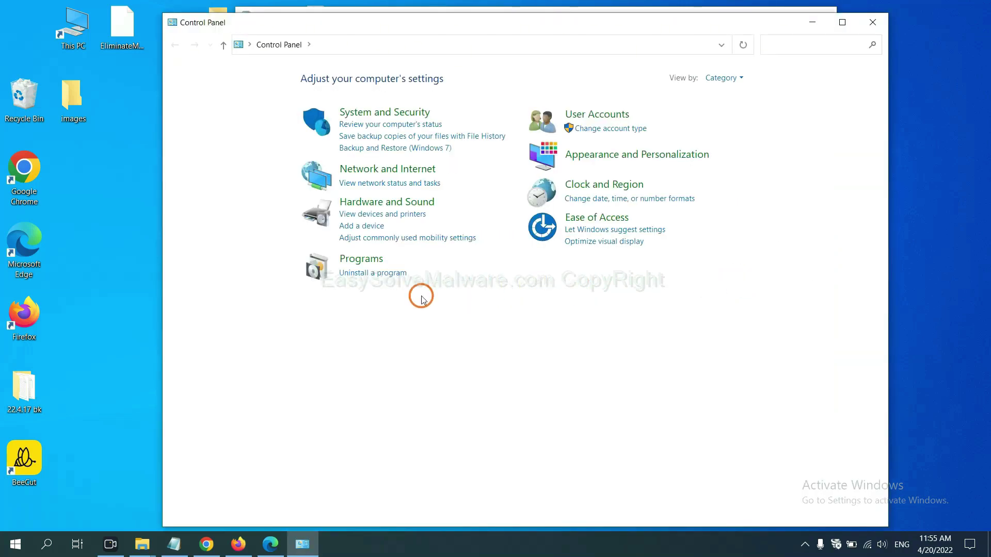
Step: Open Programs and Features, select Xiph.Org Open Codecs, then close the installed programs list
{"action": "left_click", "coordinate": [391, 276]}
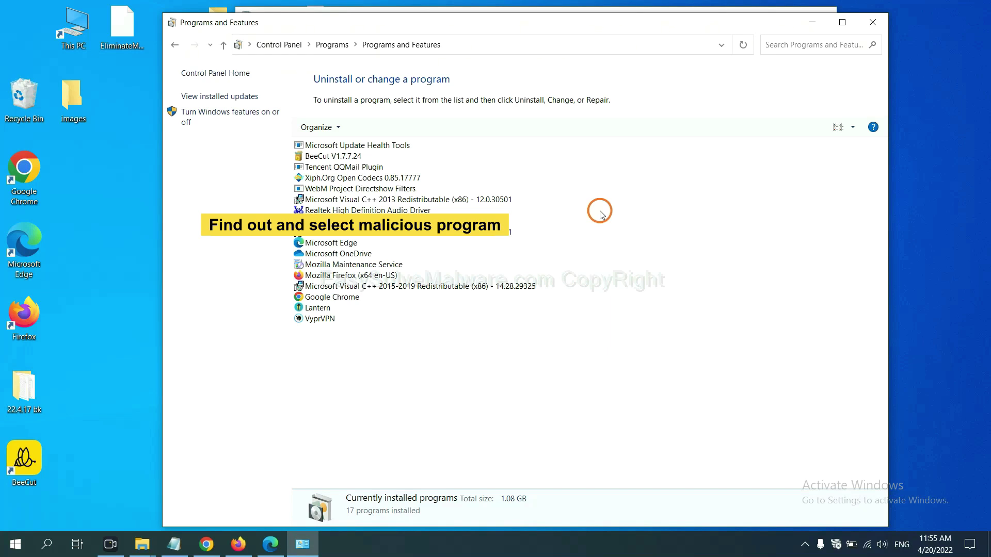
{"action": "left_click", "coordinate": [388, 177]}
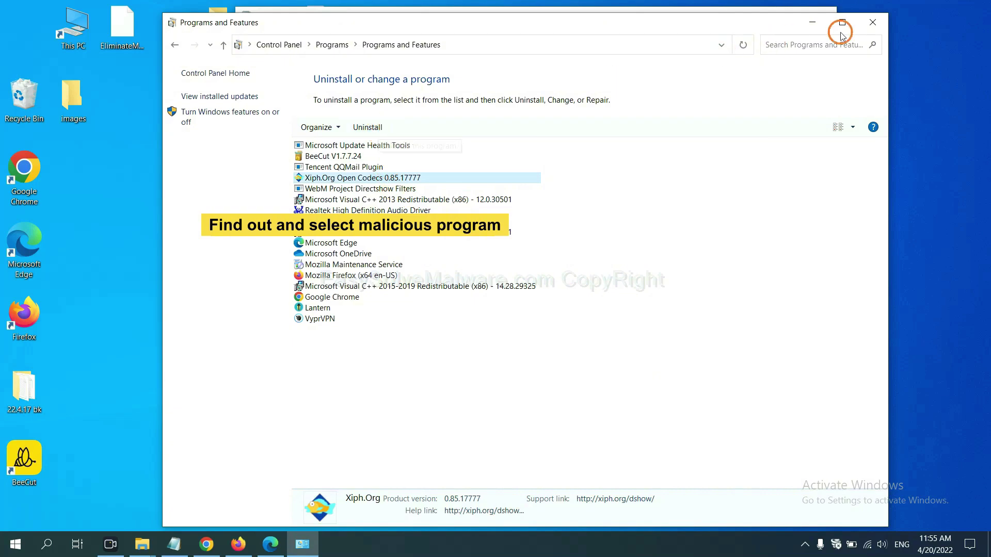
{"action": "left_click", "coordinate": [873, 22]}
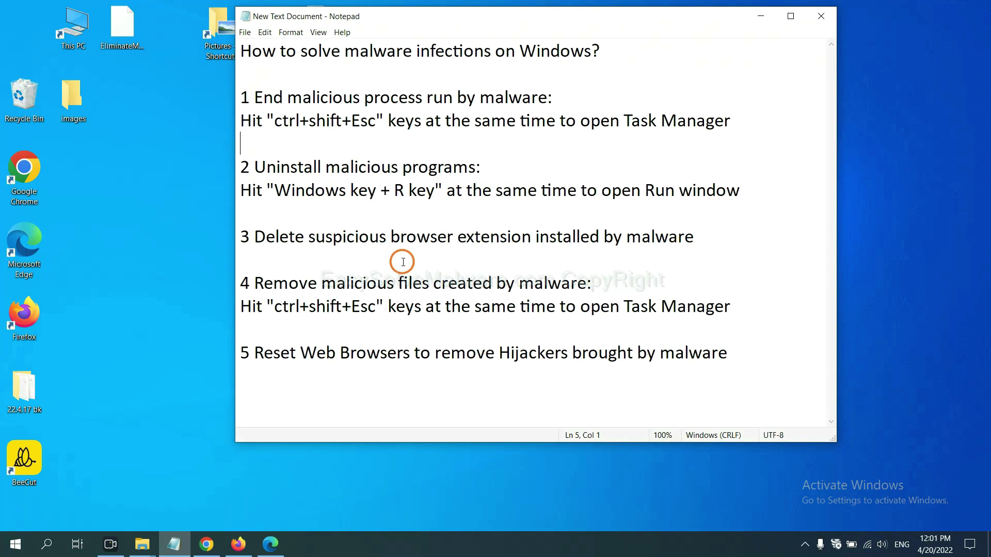
Step: Open Chrome's More tools > Extensions page showing the Scroll To Top extension
{"action": "left_click", "coordinate": [207, 544]}
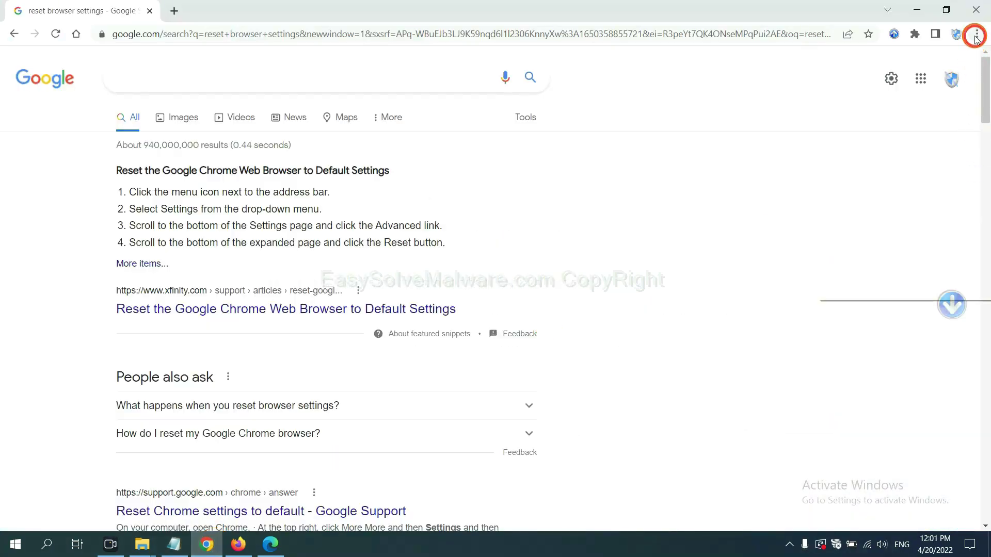
{"action": "left_click", "coordinate": [977, 35]}
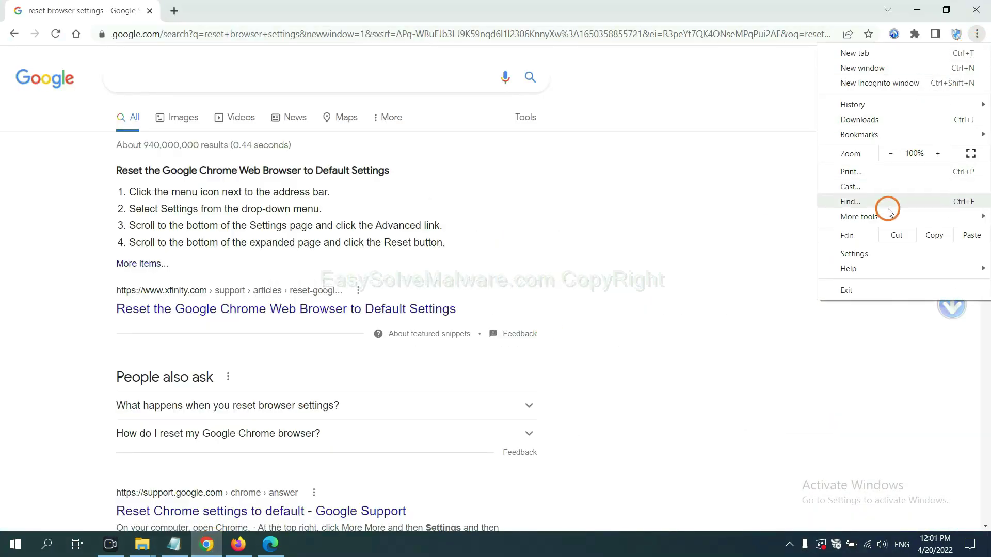
{"action": "mouse_move", "coordinate": [889, 216]}
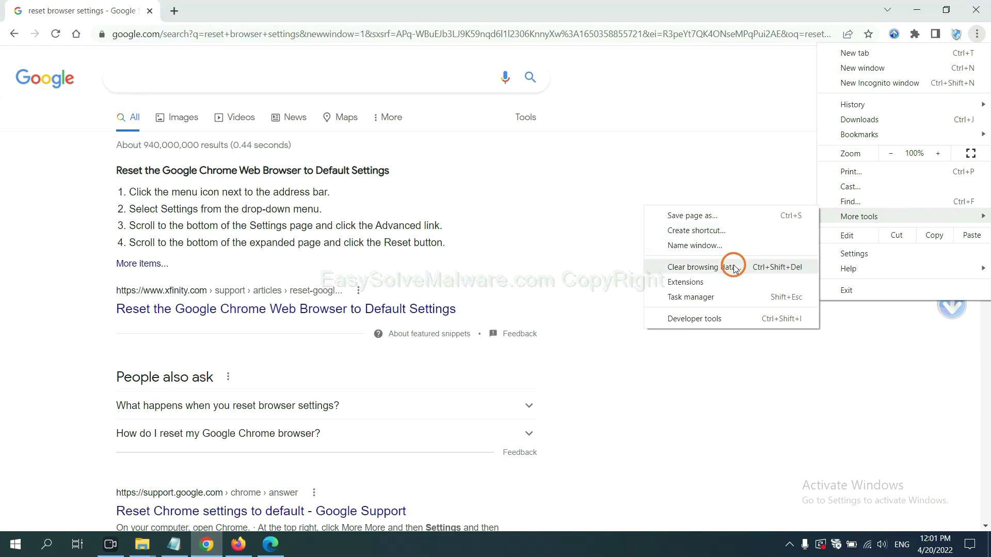
{"action": "left_click", "coordinate": [730, 282]}
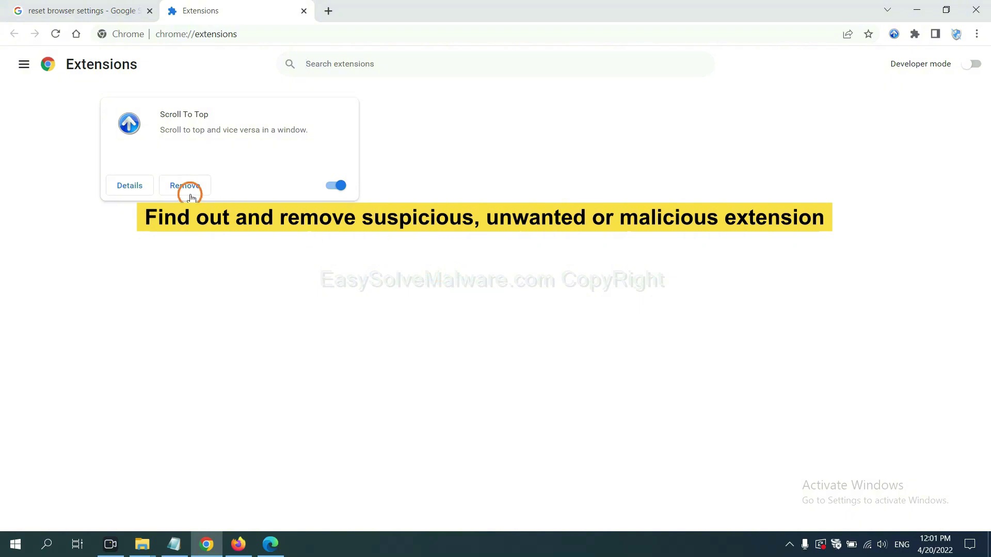
Step: Open Firefox's Add-ons and themes manager and show the GIPHY for Firefox extension's options
{"action": "left_click", "coordinate": [238, 543]}
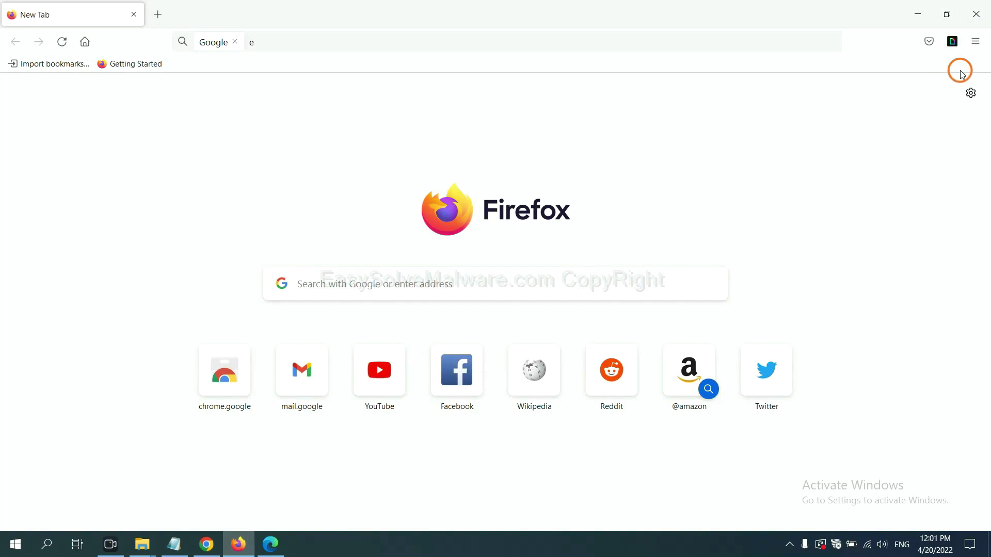
{"action": "left_click", "coordinate": [977, 42]}
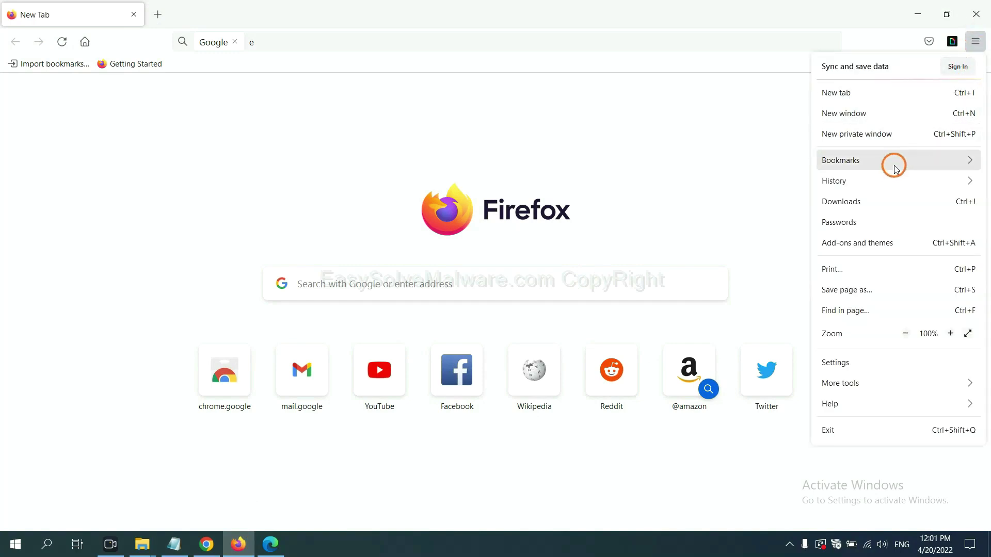
{"action": "left_click", "coordinate": [867, 243]}
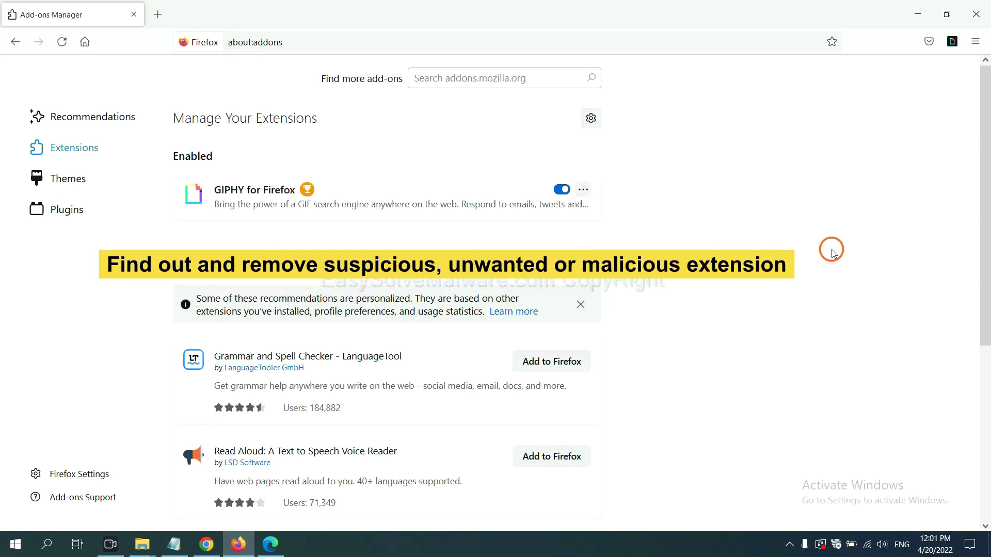
{"action": "left_click", "coordinate": [583, 190]}
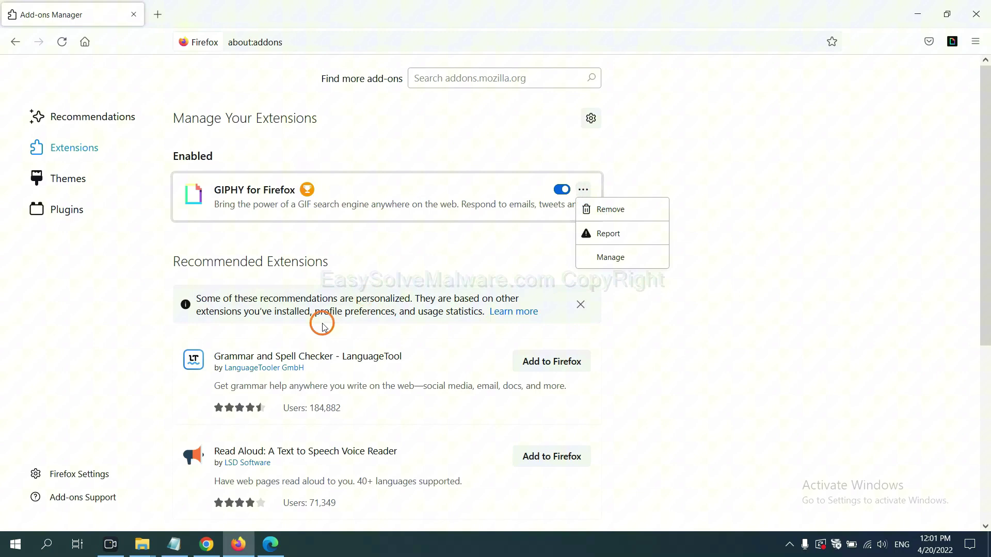
Step: Remove the ArcVpn Free Fast VPN Proxy extension from Edge's Manage extensions page
{"action": "left_click", "coordinate": [271, 545]}
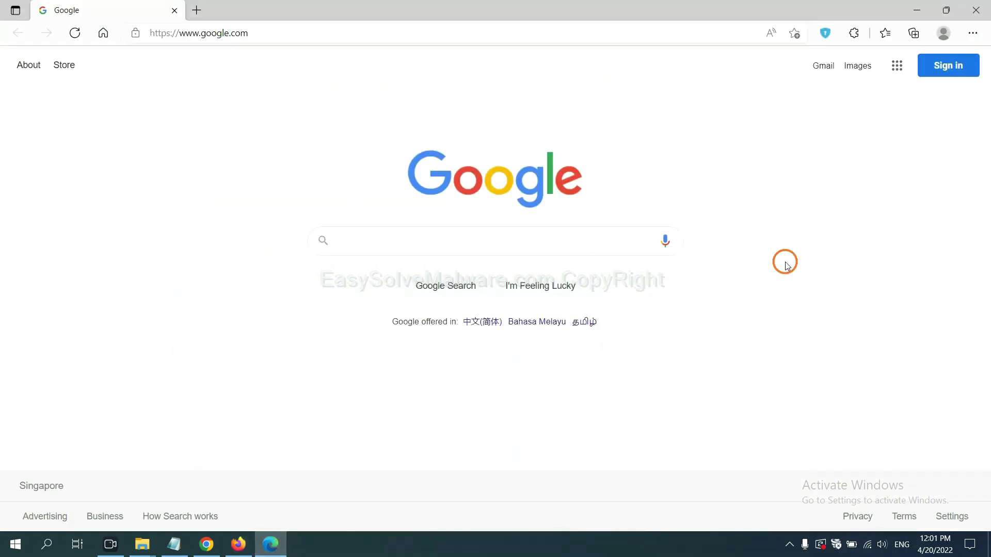
{"action": "left_click", "coordinate": [972, 35]}
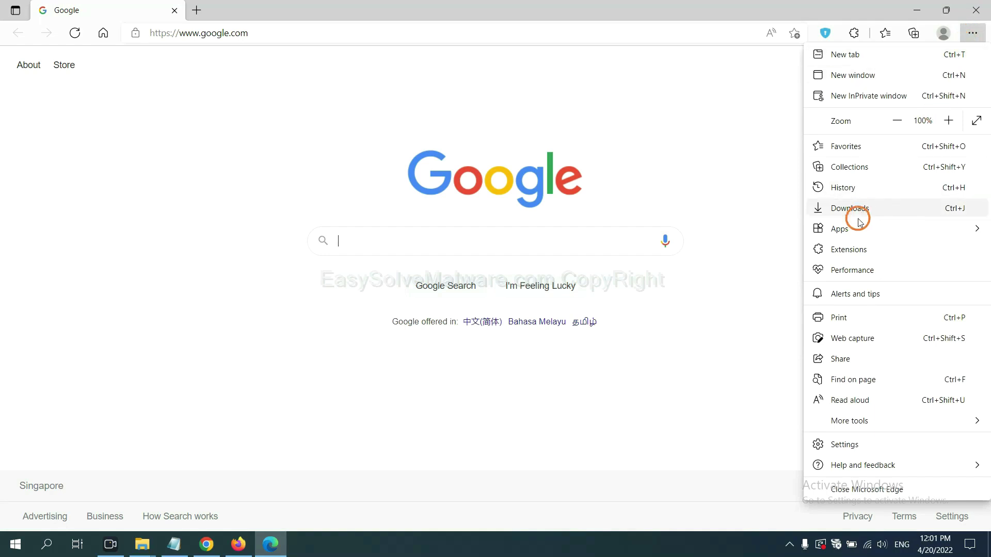
{"action": "right_click", "coordinate": [854, 251]}
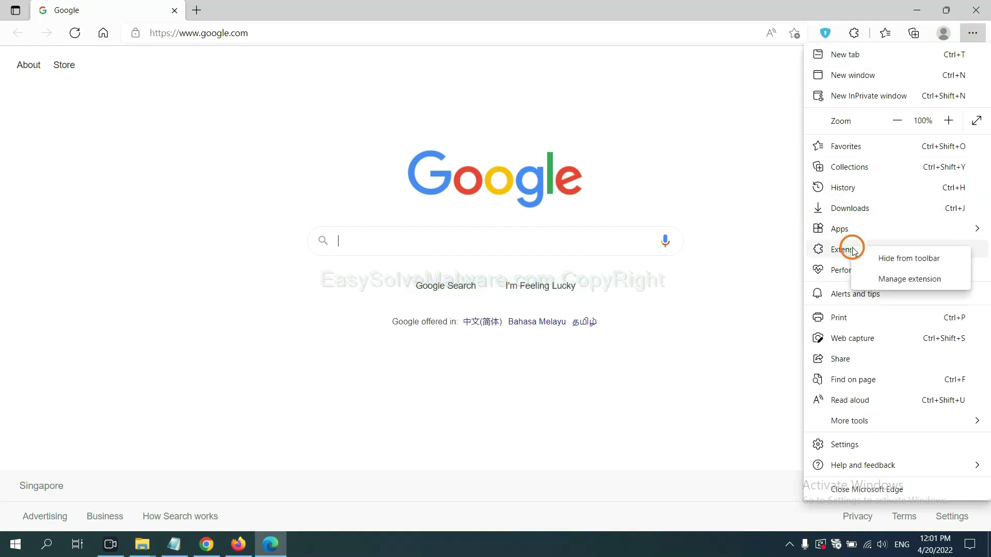
{"action": "left_click", "coordinate": [890, 280]}
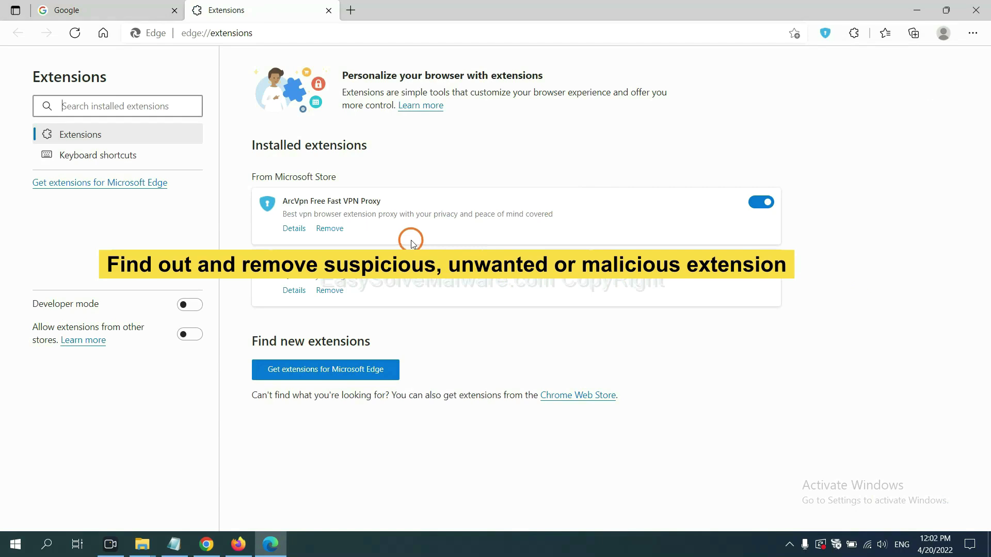
{"action": "left_click", "coordinate": [329, 229]}
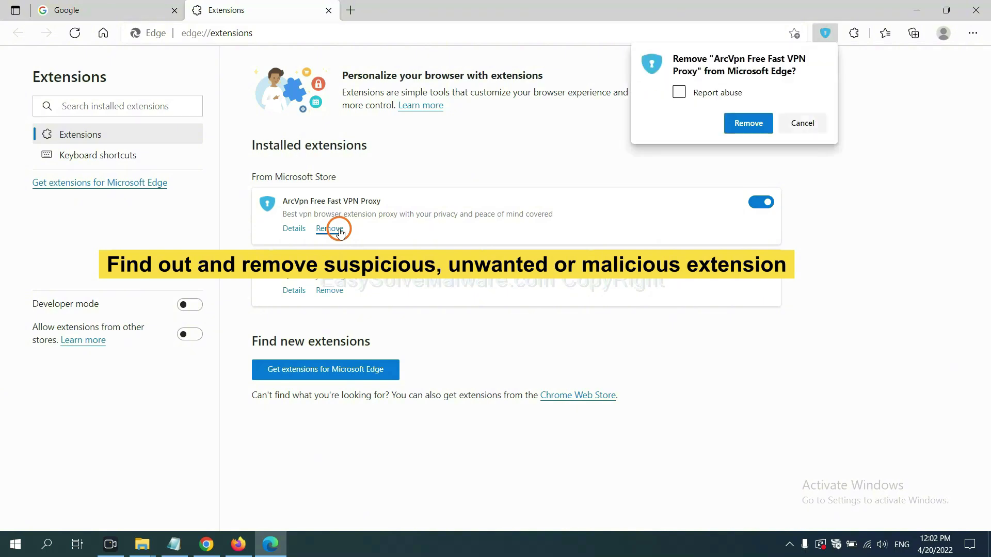
{"action": "left_click", "coordinate": [742, 127]}
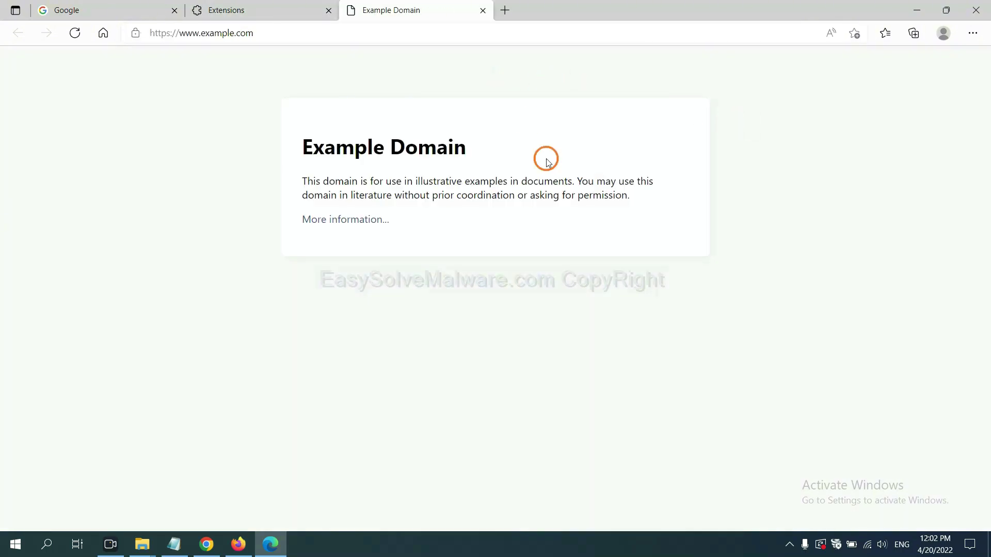
Step: Show the desktop and highlight the notes' step 4 regedit instructions
{"action": "left_click", "coordinate": [988, 550]}
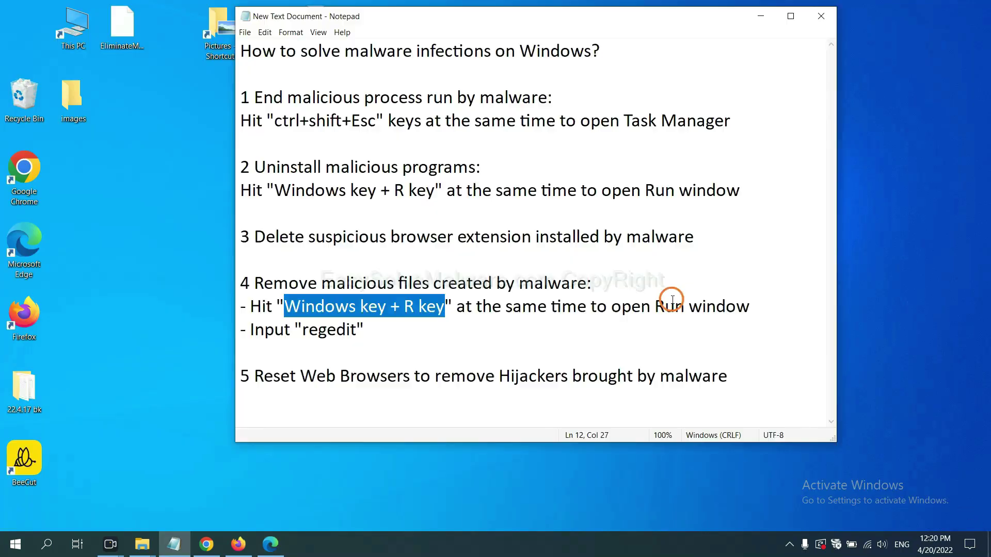
{"action": "left_click", "coordinate": [674, 306]}
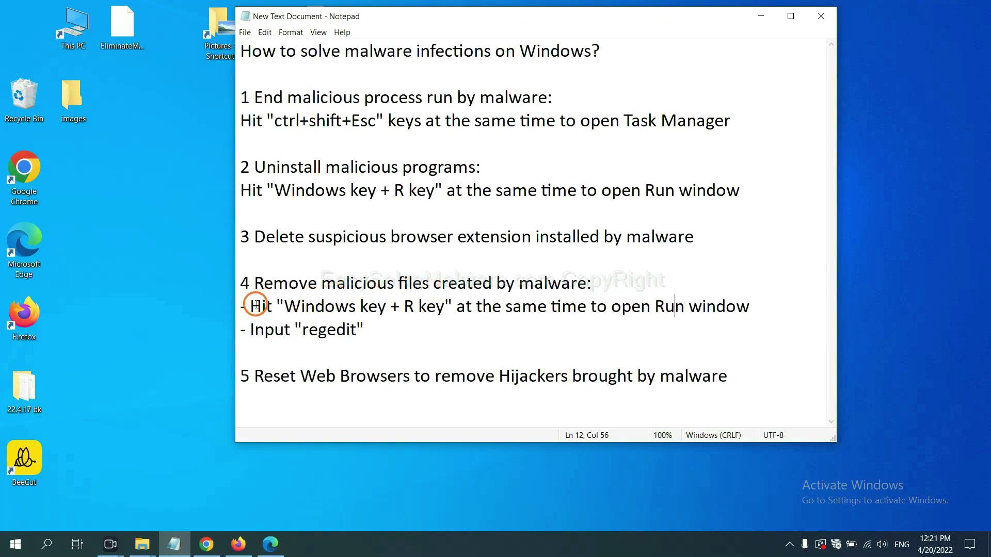
{"action": "left_click_drag", "start_coordinate": [242, 306], "coordinate": [558, 319]}
{"action": "left_click", "coordinate": [576, 311]}
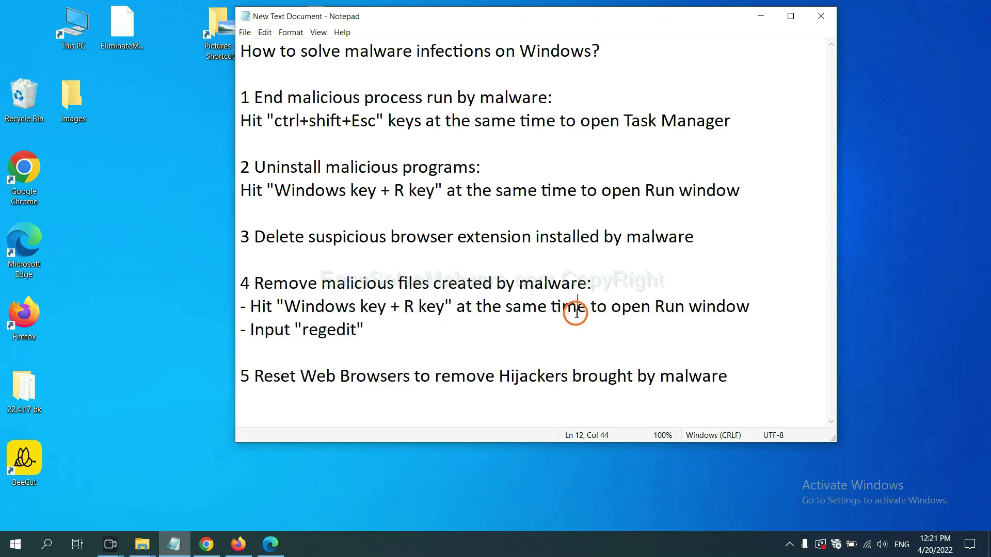
Step: Run regedit from the Win+R dialog to launch Registry Editor
{"action": "key", "text": "super+r"}
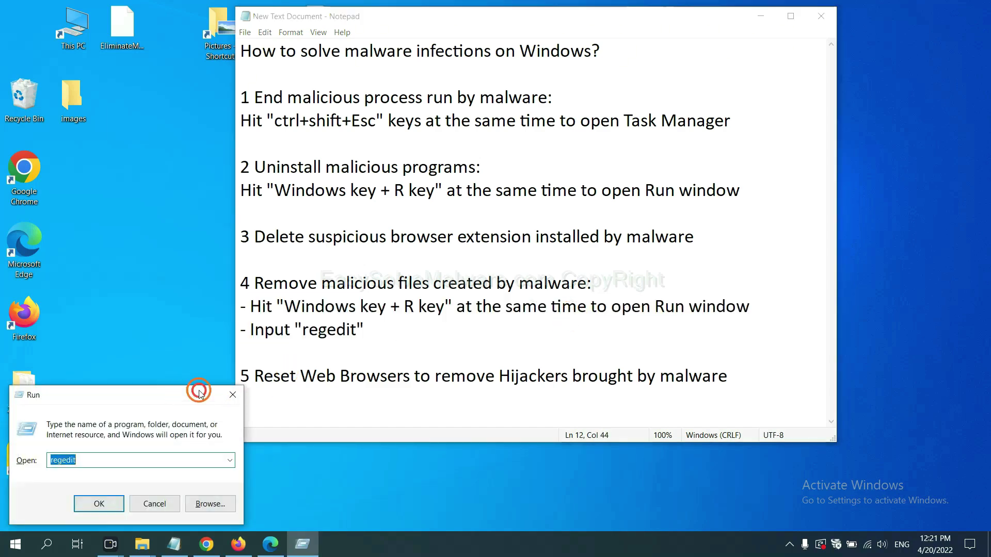
{"action": "left_click_drag", "start_coordinate": [180, 393], "coordinate": [789, 207]}
{"action": "left_click", "coordinate": [700, 271]}
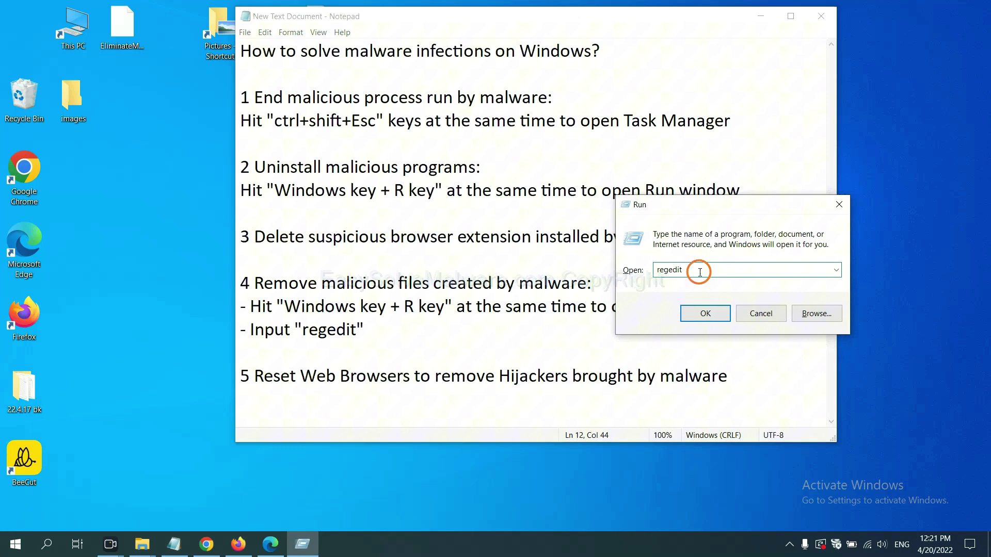
{"action": "left_click", "coordinate": [702, 312]}
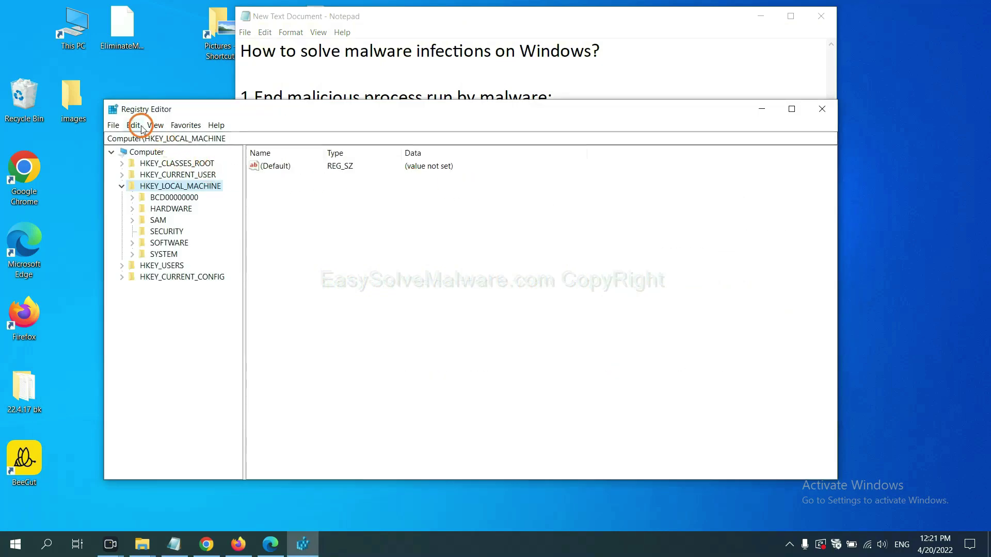
Step: Search the registry for 'be' to reach the BeeCut.exe value under FEATURE_BROWSER_EMULATION
{"action": "left_click", "coordinate": [137, 127]}
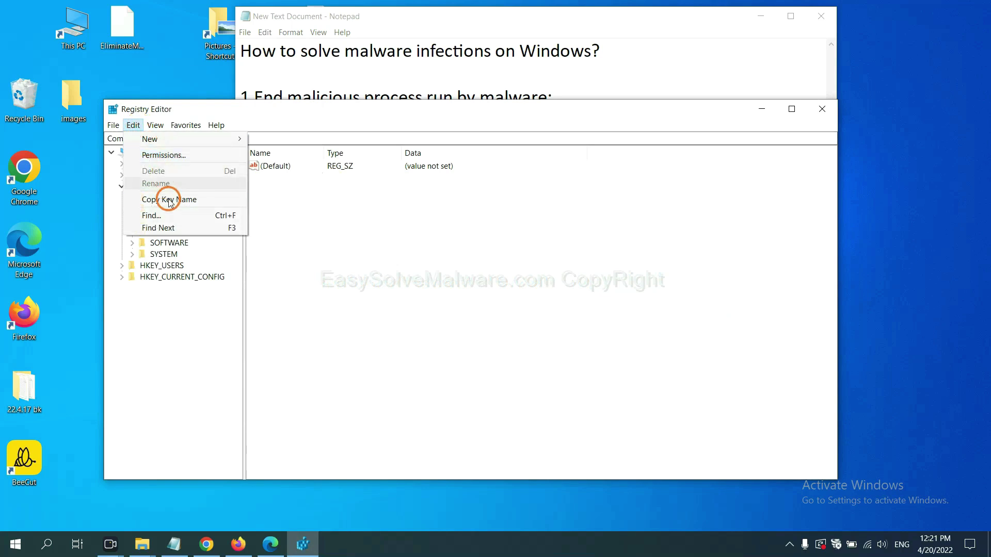
{"action": "left_click", "coordinate": [176, 217]}
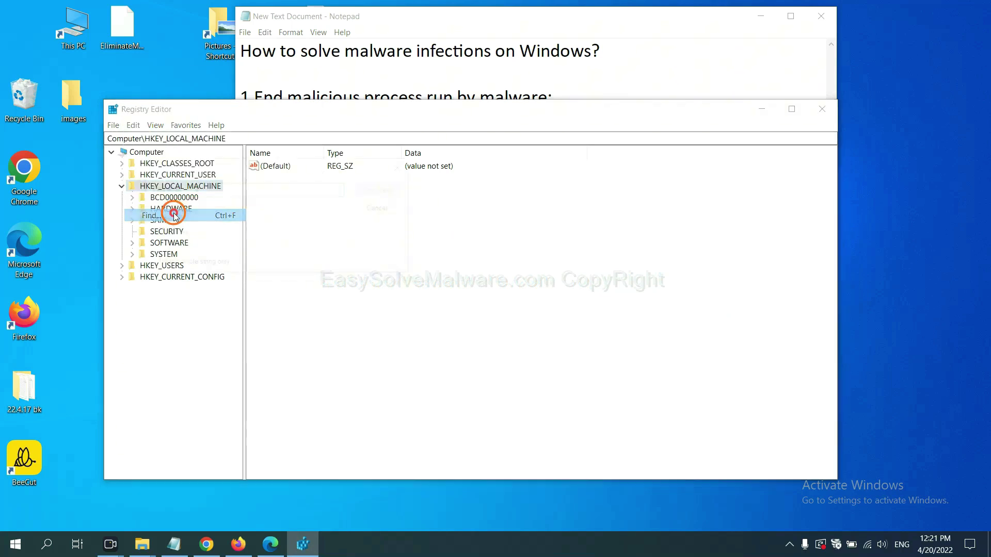
{"action": "left_click_drag", "start_coordinate": [276, 162], "coordinate": [379, 190]}
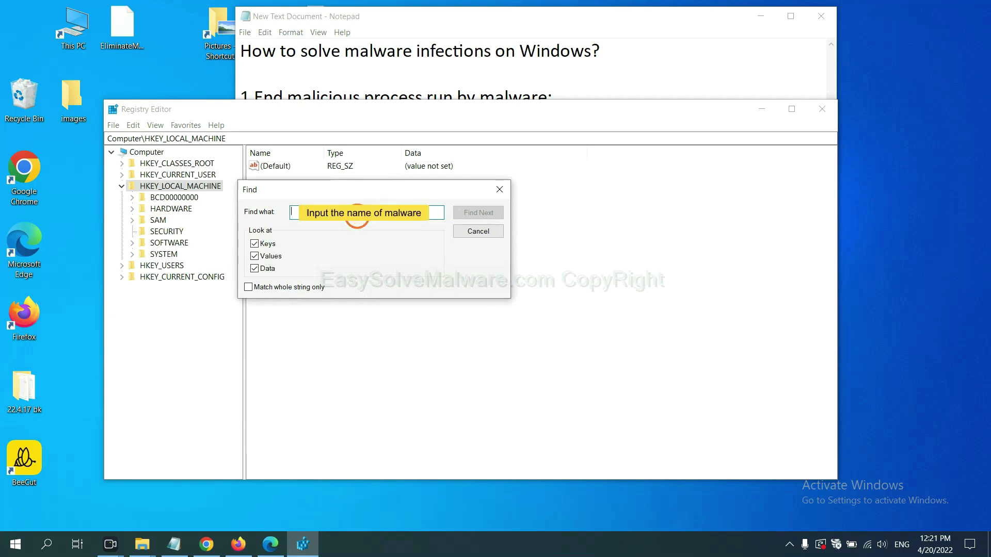
{"action": "type", "text": "be"}
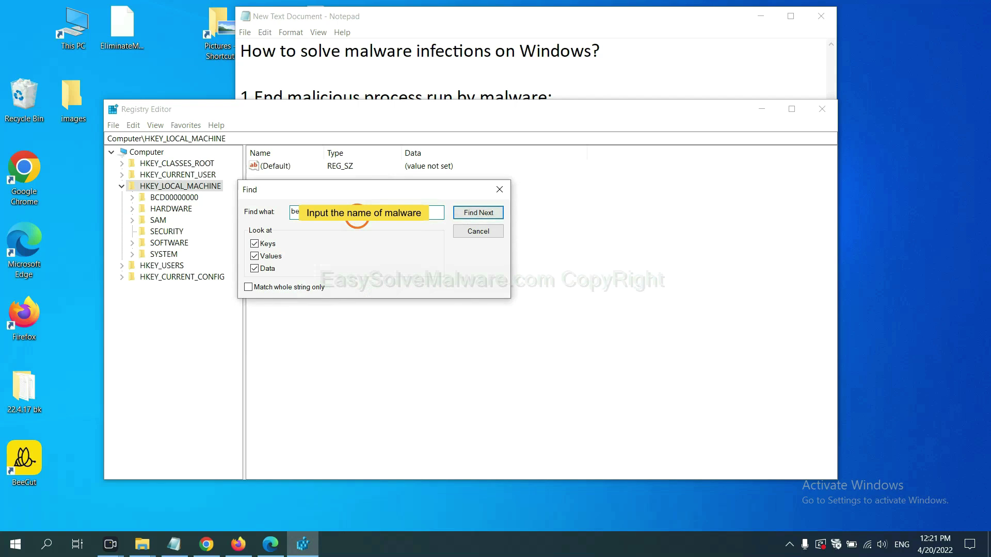
{"action": "left_click", "coordinate": [478, 213]}
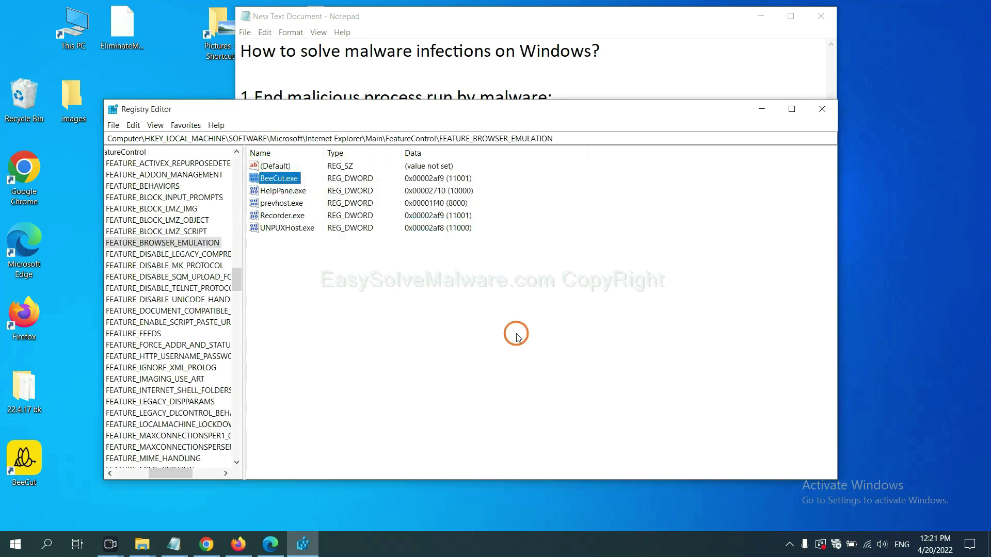
{"action": "mouse_move", "coordinate": [168, 473]}
{"action": "left_mouse_down"}
{"action": "mouse_move", "coordinate": [145, 471]}
{"action": "mouse_move", "coordinate": [157, 472]}
{"action": "left_mouse_up"}
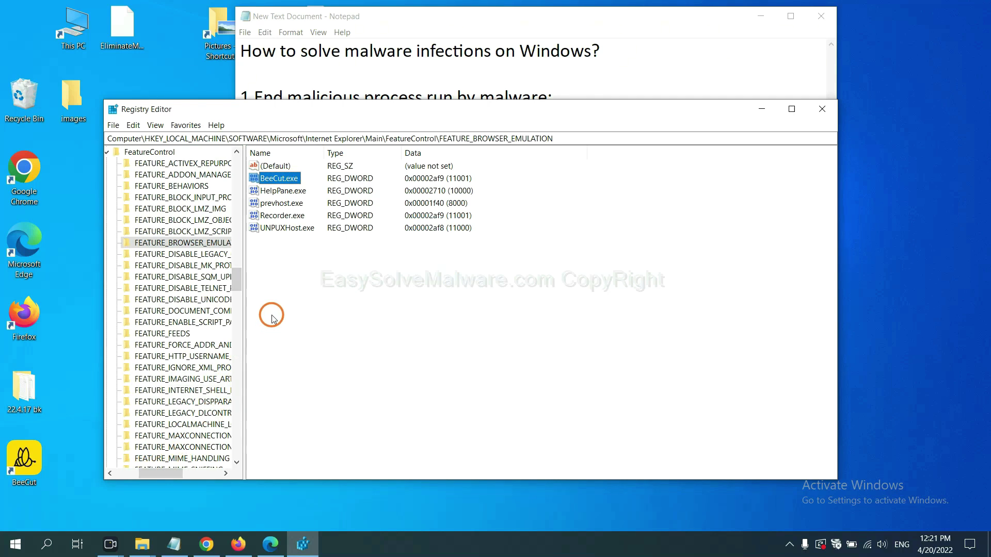
{"action": "right_click", "coordinate": [201, 245]}
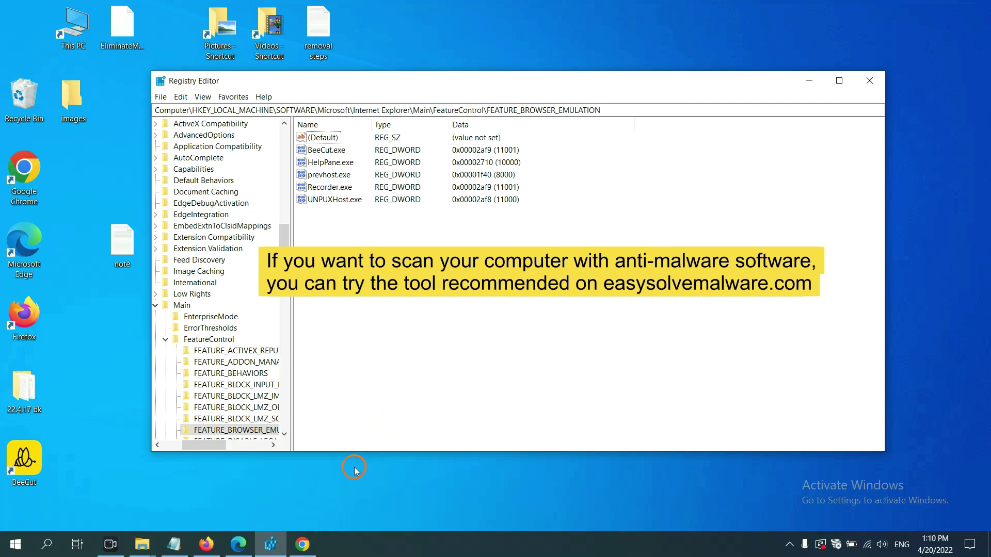
Step: Bring Chrome forward and scroll through the easysolvemalware.com removal guide
{"action": "left_click", "coordinate": [302, 544]}
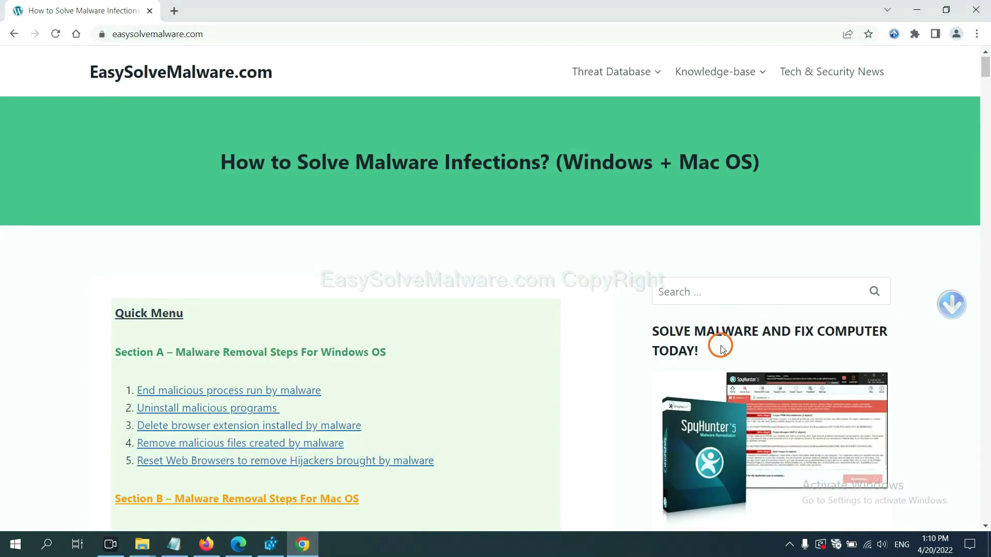
{"action": "scroll", "coordinate": [719, 342], "scroll_direction": "down", "scroll_amount": 1}
{"action": "scroll", "coordinate": [717, 363], "scroll_direction": "up", "scroll_amount": 1}
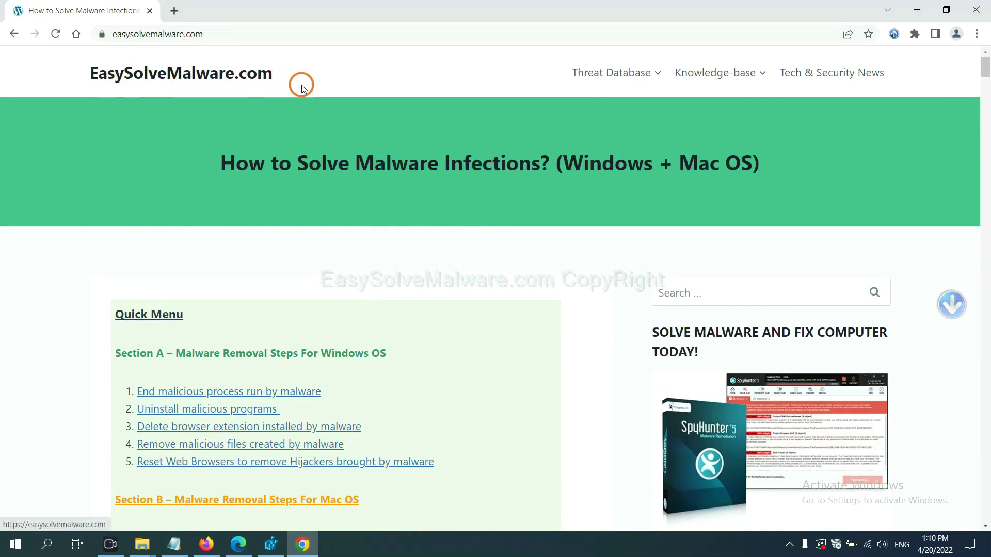
{"action": "scroll", "coordinate": [805, 342], "scroll_direction": "down", "scroll_amount": 3}
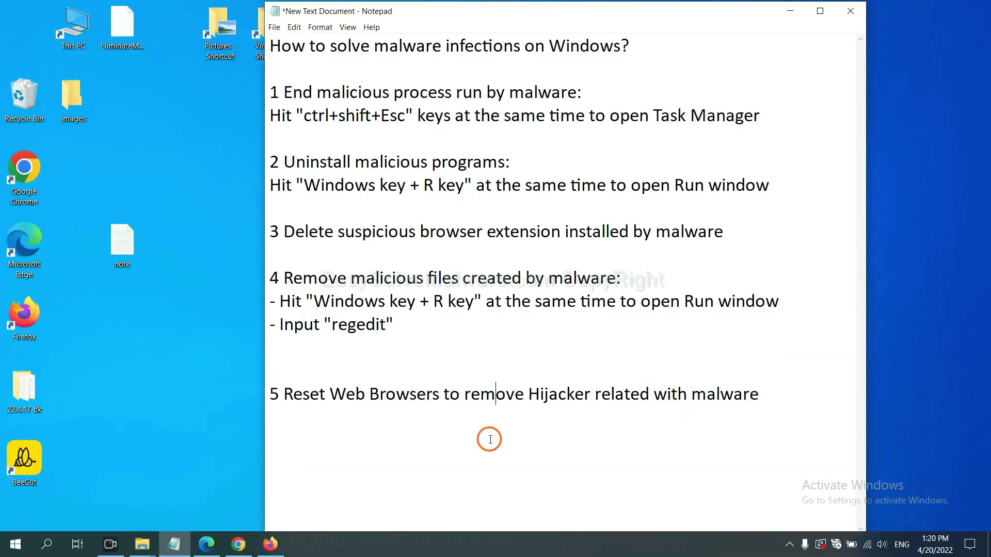
Step: Search Chrome settings for 'reset' and choose Restore settings to their original defaults
{"action": "left_click", "coordinate": [229, 553]}
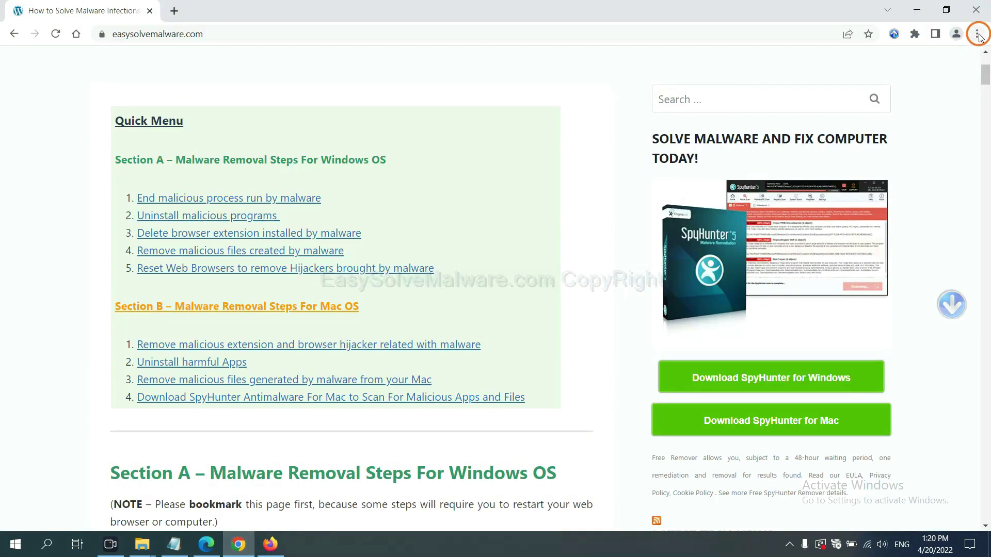
{"action": "left_click", "coordinate": [978, 35]}
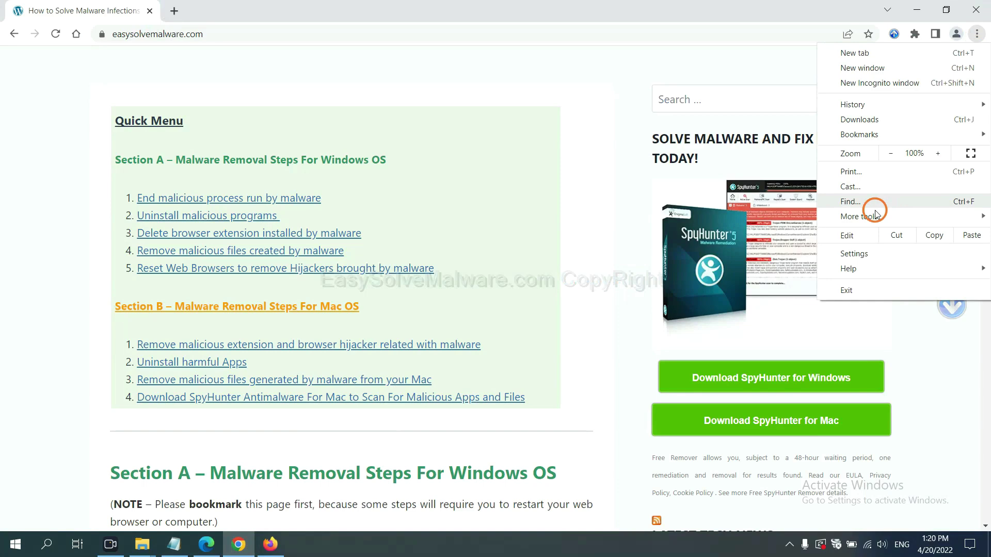
{"action": "left_click", "coordinate": [869, 250]}
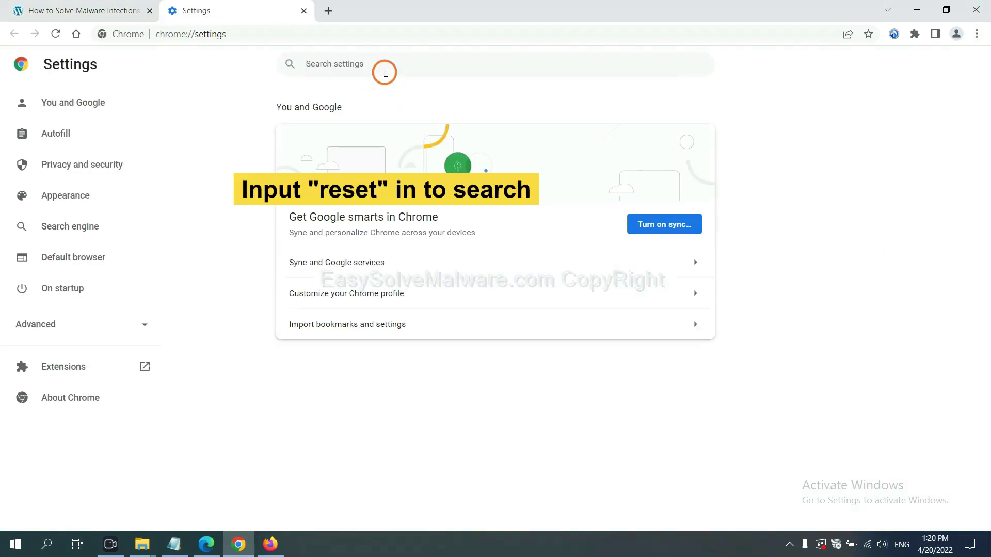
{"action": "type", "text": "reset"}
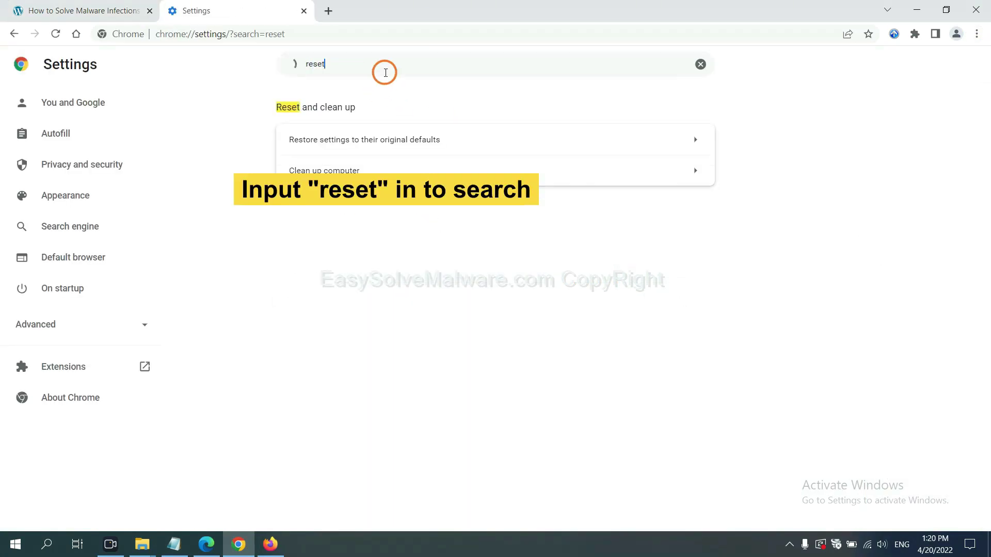
{"action": "left_click", "coordinate": [424, 137]}
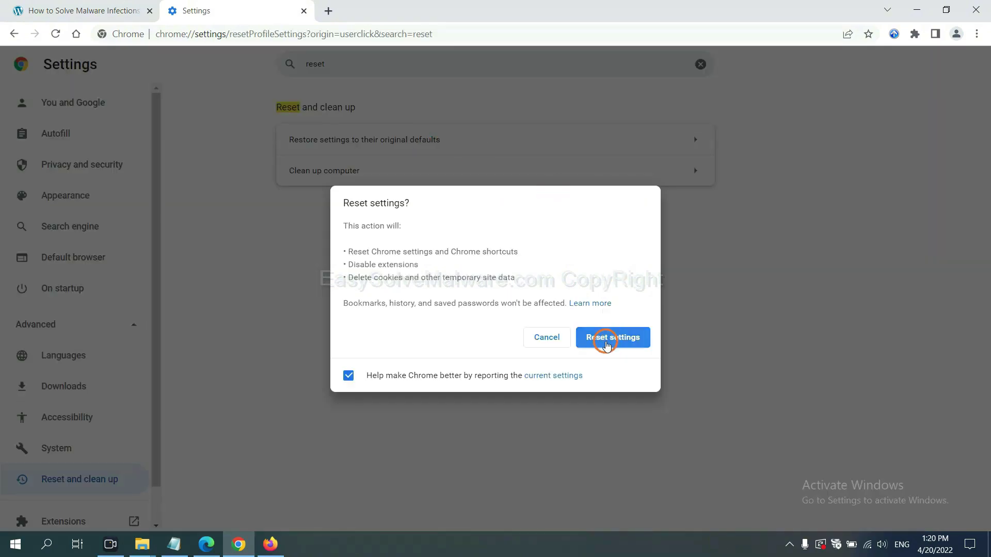
Step: From Firefox's Troubleshooting Information page, refresh Firefox and confirm the reset to defaults
{"action": "left_click", "coordinate": [270, 545]}
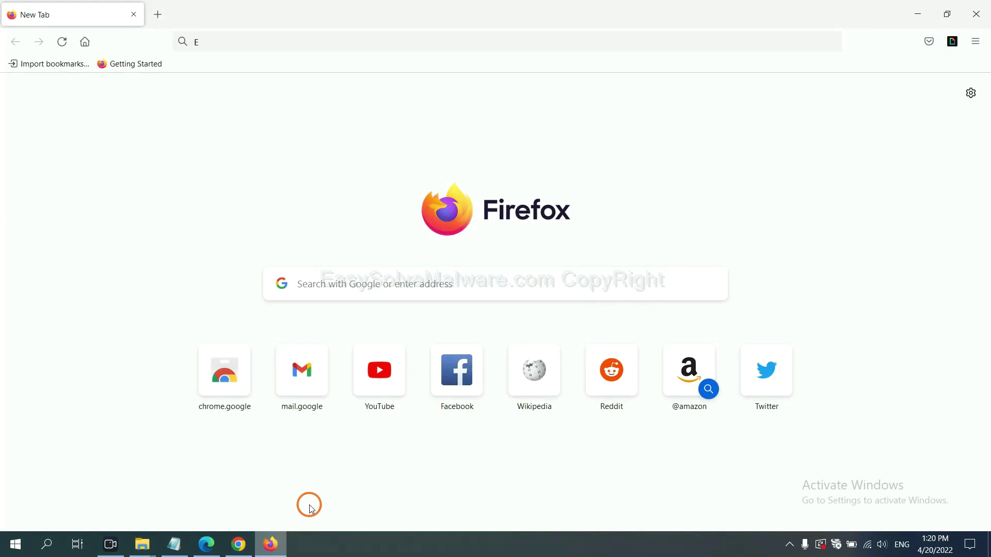
{"action": "left_click", "coordinate": [975, 44]}
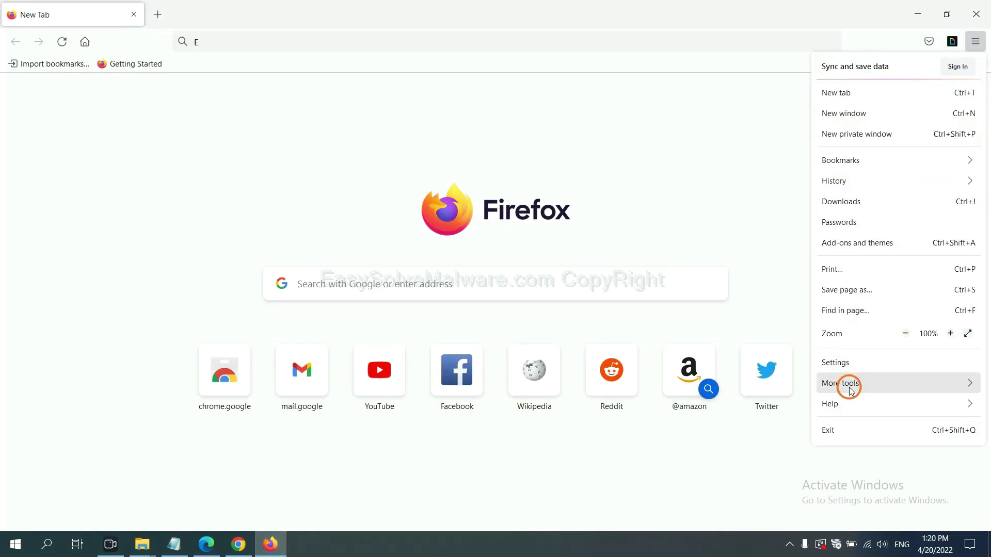
{"action": "left_click", "coordinate": [854, 403]}
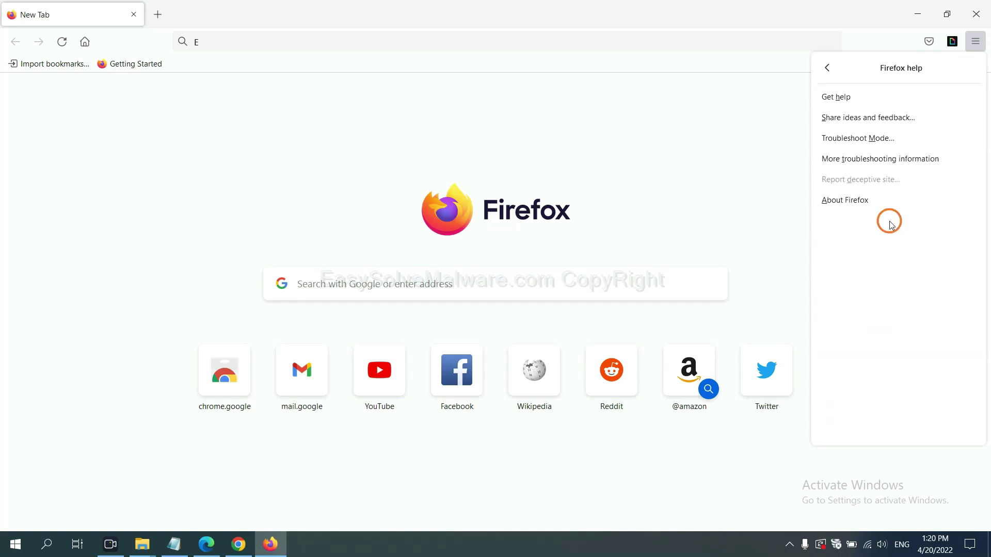
{"action": "left_click", "coordinate": [872, 160]}
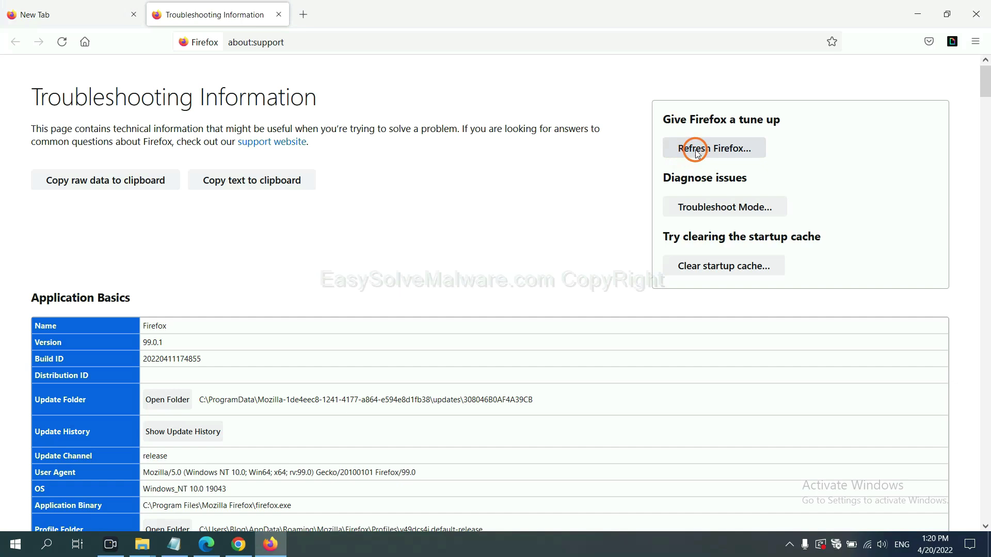
{"action": "left_click", "coordinate": [696, 150]}
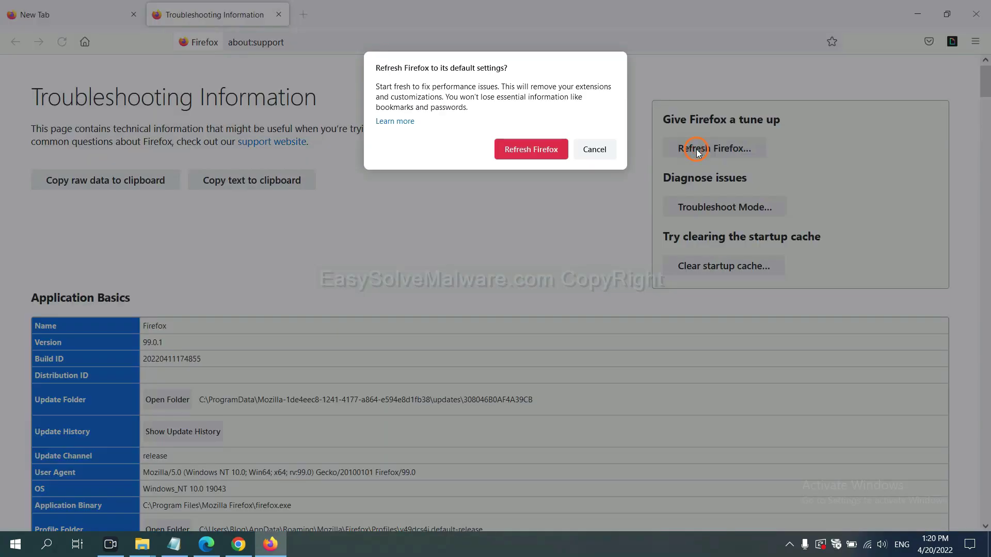
{"action": "left_click", "coordinate": [538, 155]}
{"action": "left_click", "coordinate": [206, 545]}
Step: Search Edge settings for 'reset' and choose Restore settings to their default values
{"action": "left_click", "coordinate": [714, 180]}
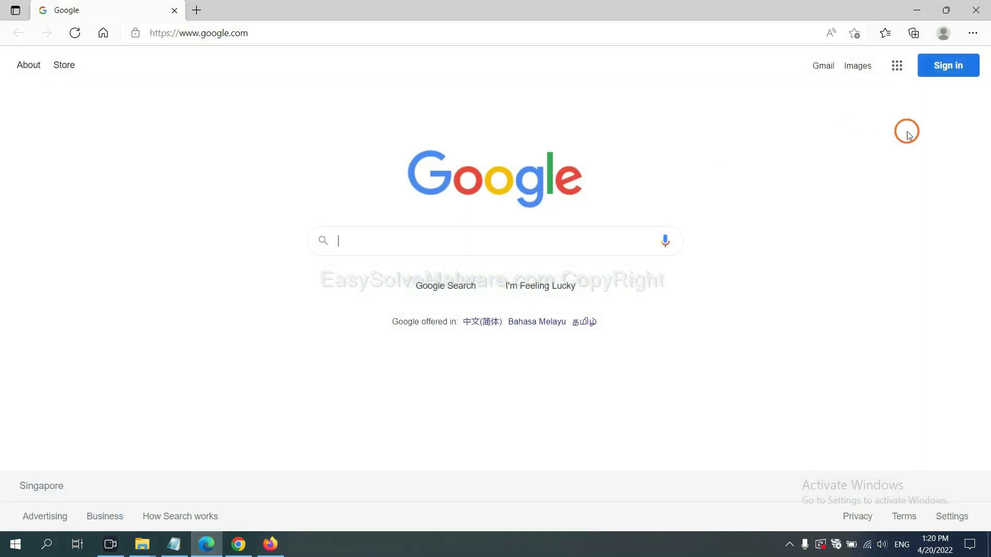
{"action": "left_click", "coordinate": [973, 33]}
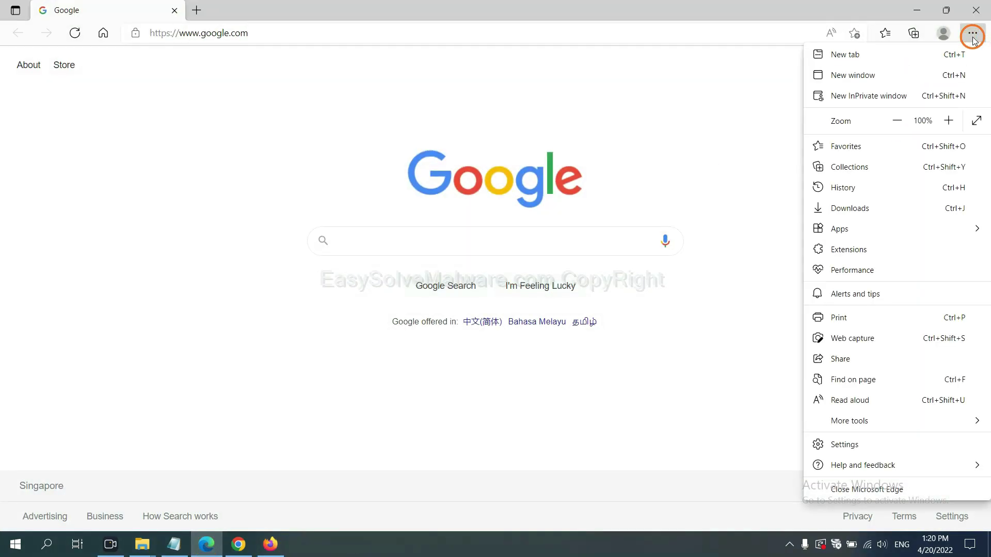
{"action": "left_click", "coordinate": [855, 446]}
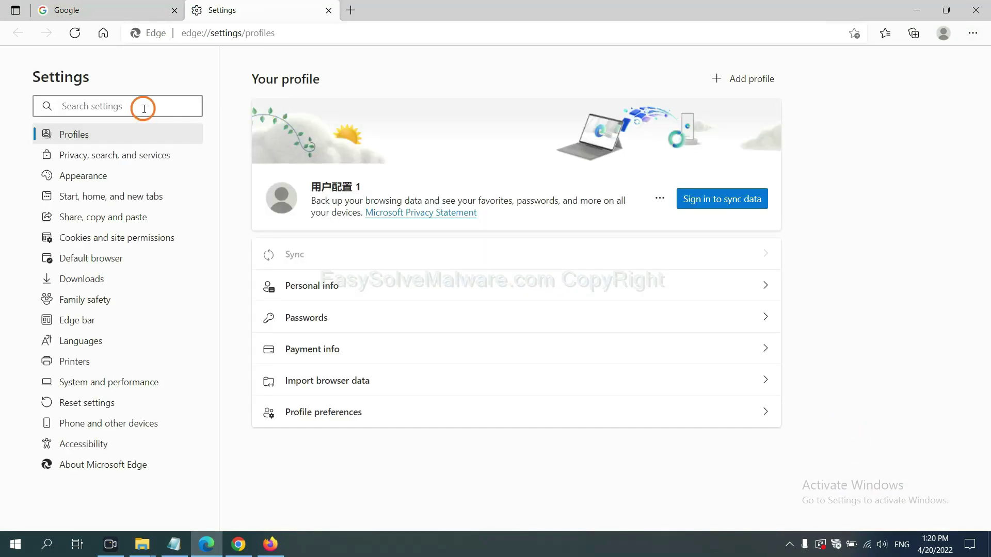
{"action": "type", "text": "reset"}
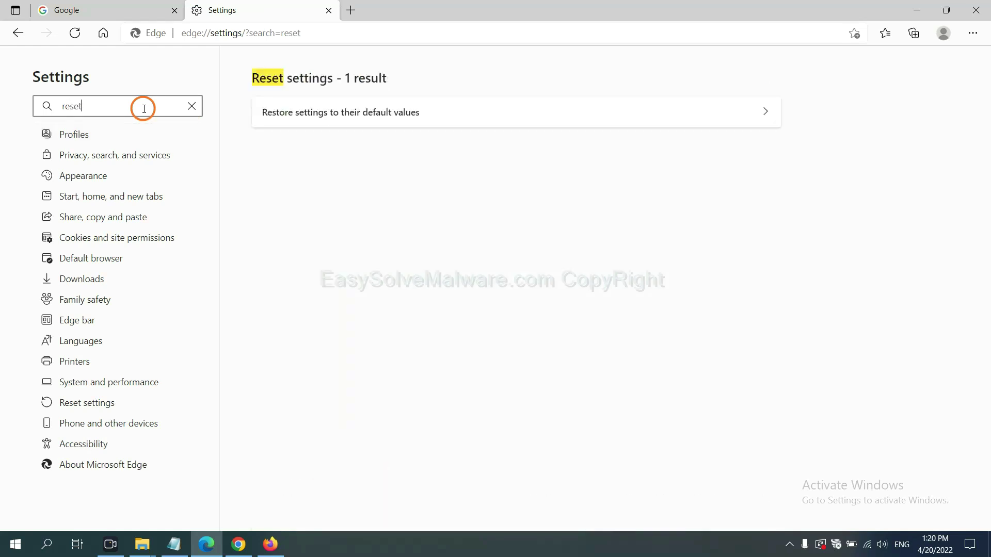
{"action": "left_click", "coordinate": [348, 108]}
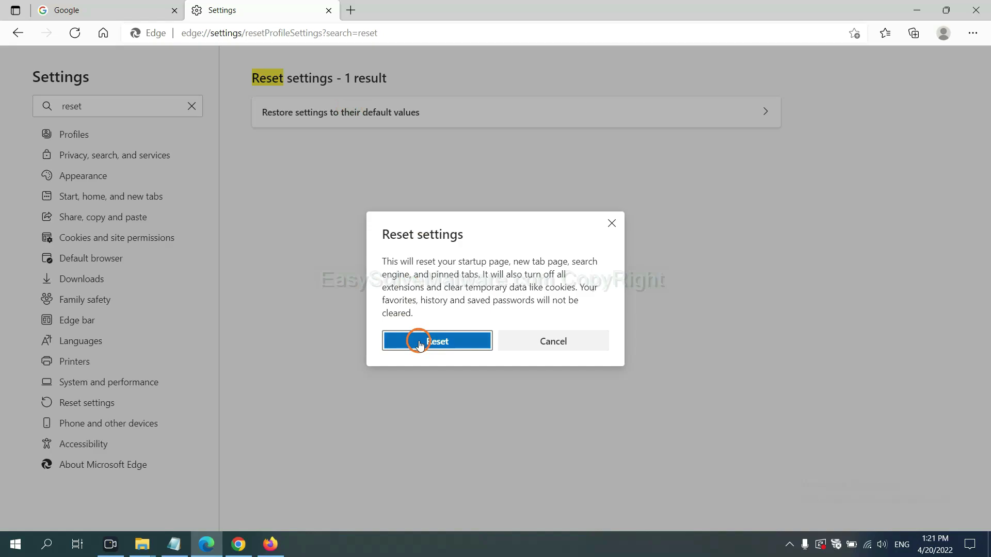